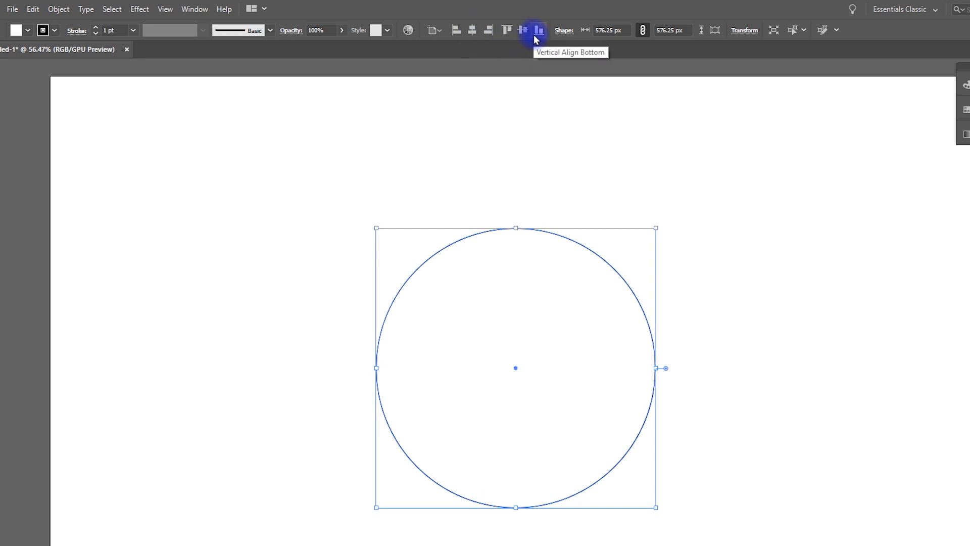
Set the circle's fill to none
left_click(525, 31)
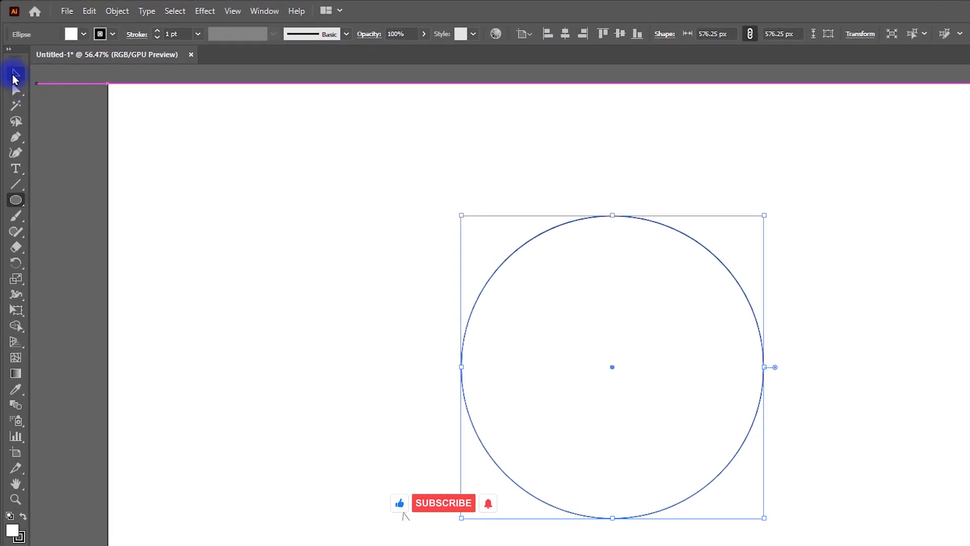
left_click(83, 34)
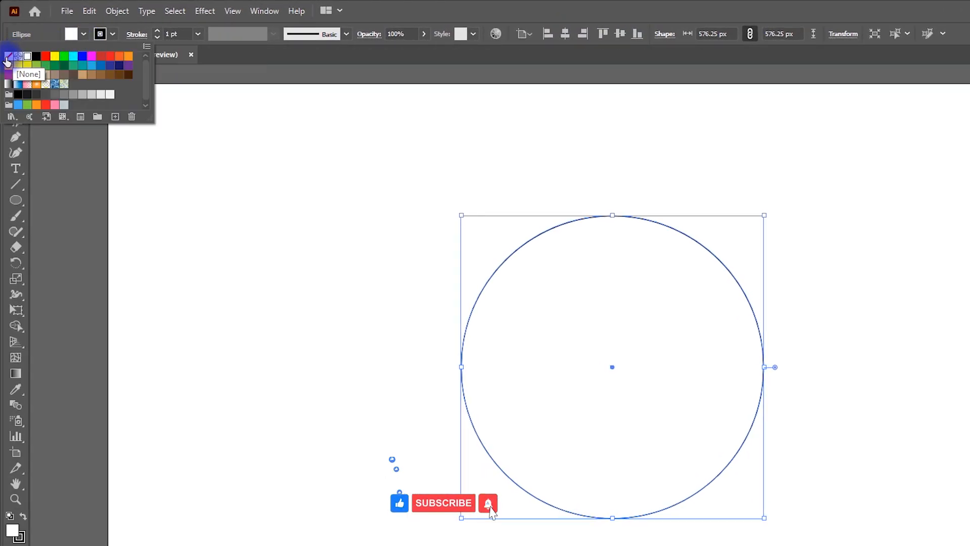
left_click(175, 236)
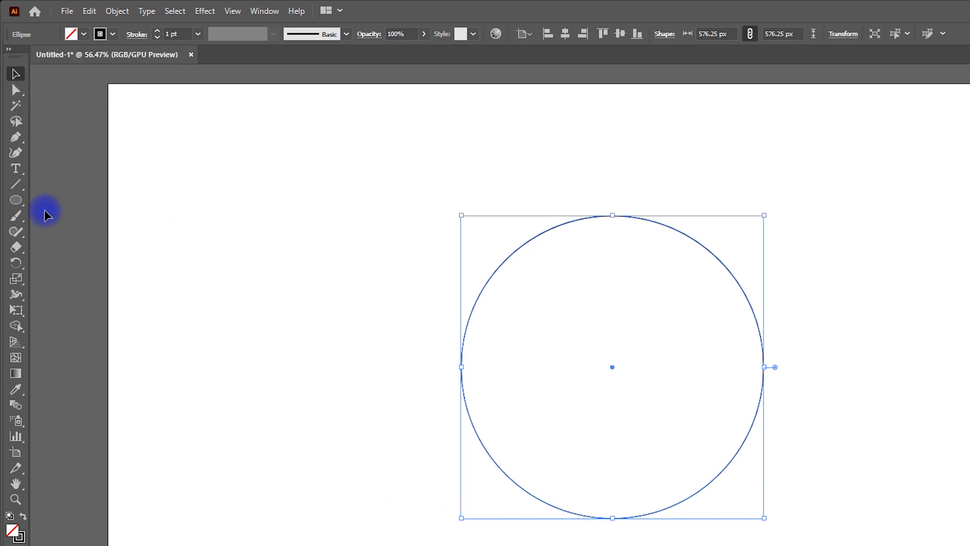
Draw a vertical line about 880 px tall crossing the circle's left side with the Line tool
left_click(12, 184)
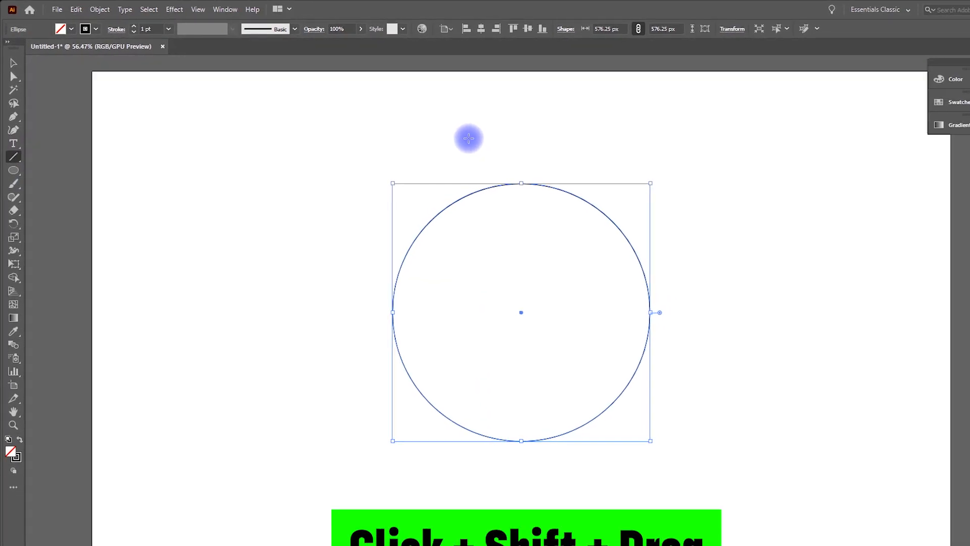
left_click_drag(465, 135, 464, 480)
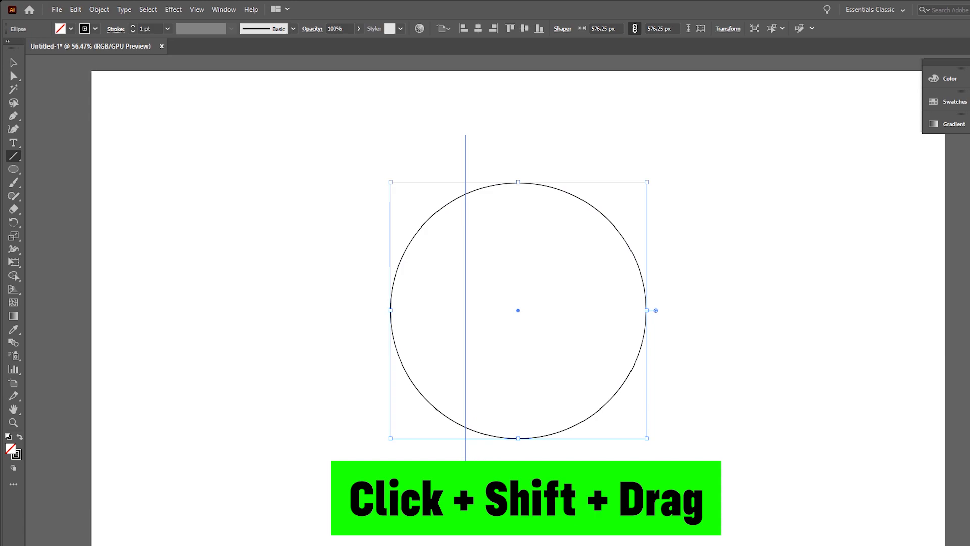
left_click_drag(465, 525, 465, 526)
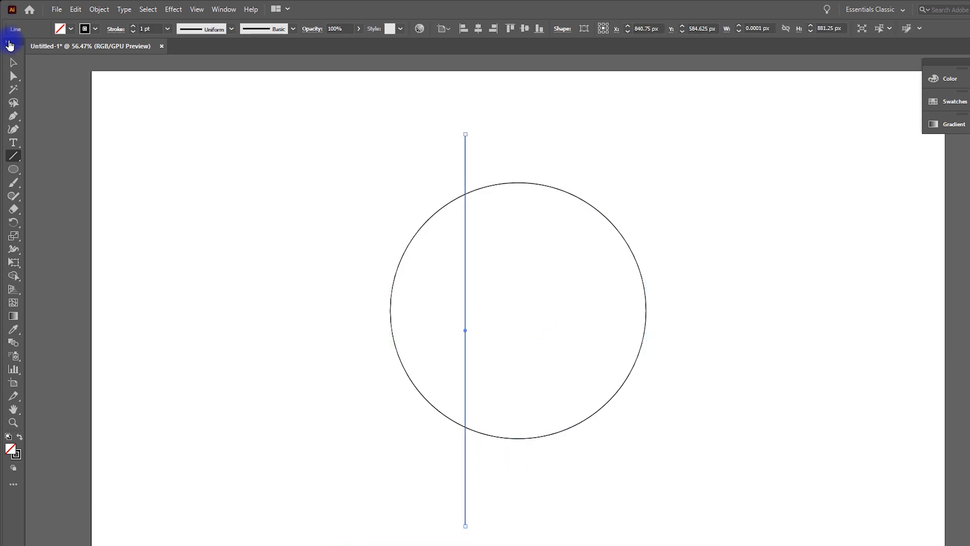
left_click(14, 65)
scroll(620, 246, "up", 1)
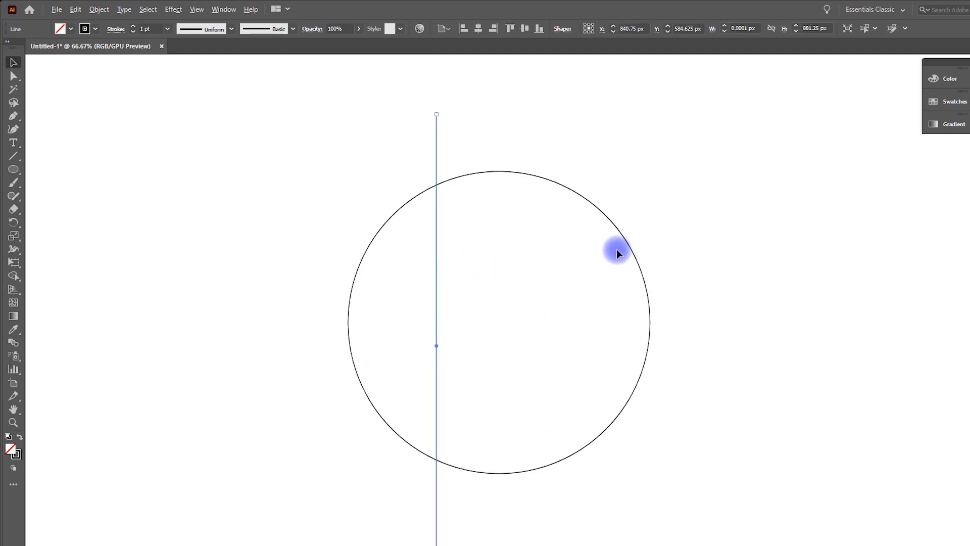
Duplicate the line to the right and group the two vertical lines
left_click_drag(438, 345, 563, 346)
left_click_drag(487, 136, 591, 156)
right_click(514, 129)
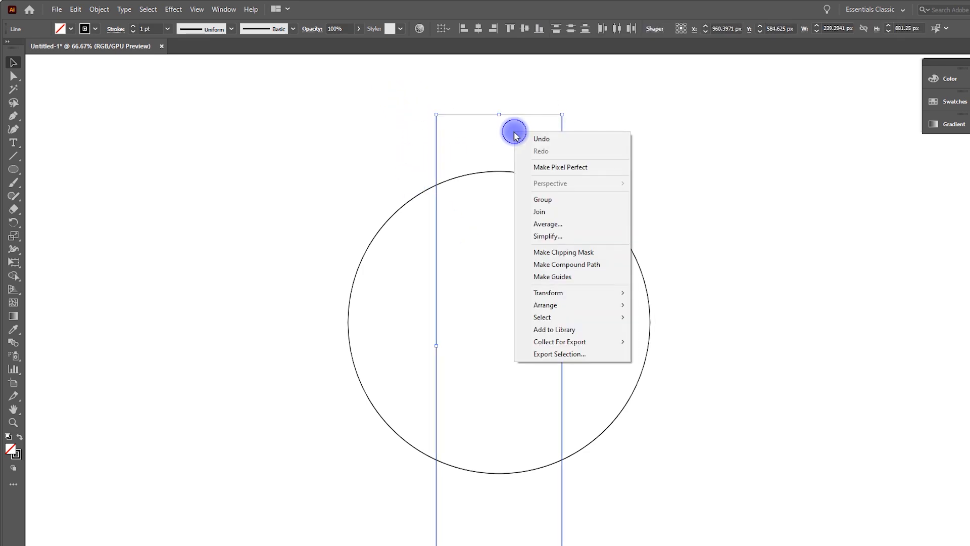
left_click(546, 202)
Center the pair of vertical lines horizontally on the circle
left_click_drag(324, 111, 666, 318)
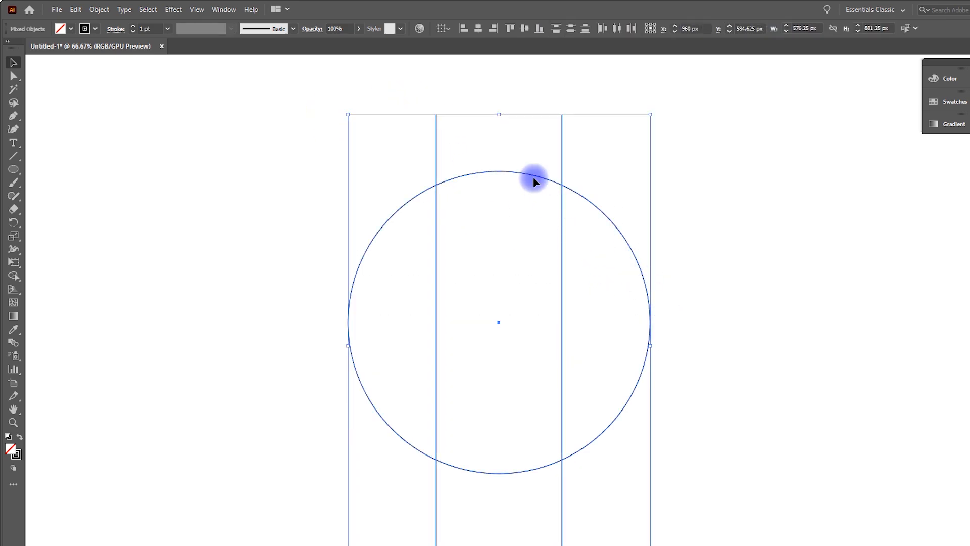
left_click(525, 29)
left_click(782, 247)
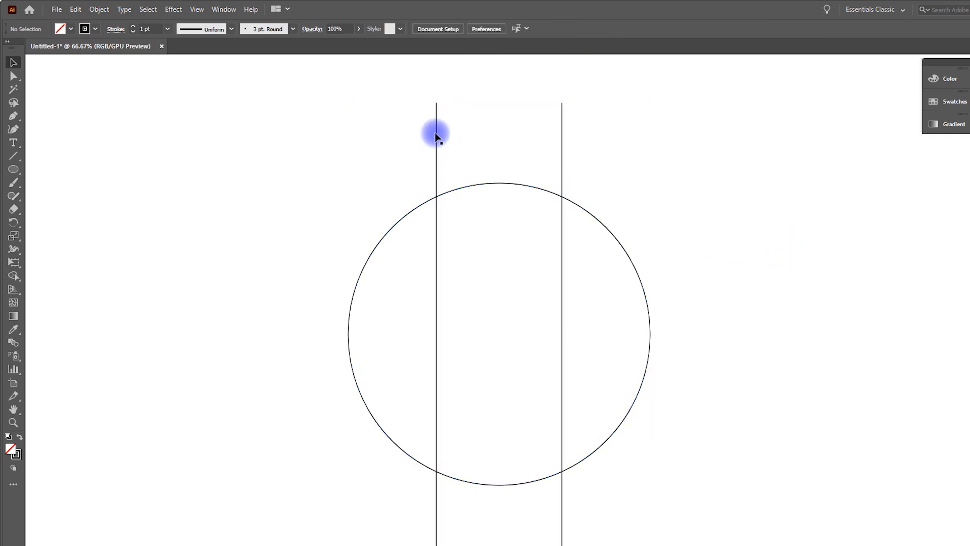
Ungroup the two vertical lines
left_click_drag(548, 155, 548, 153)
right_click(498, 126)
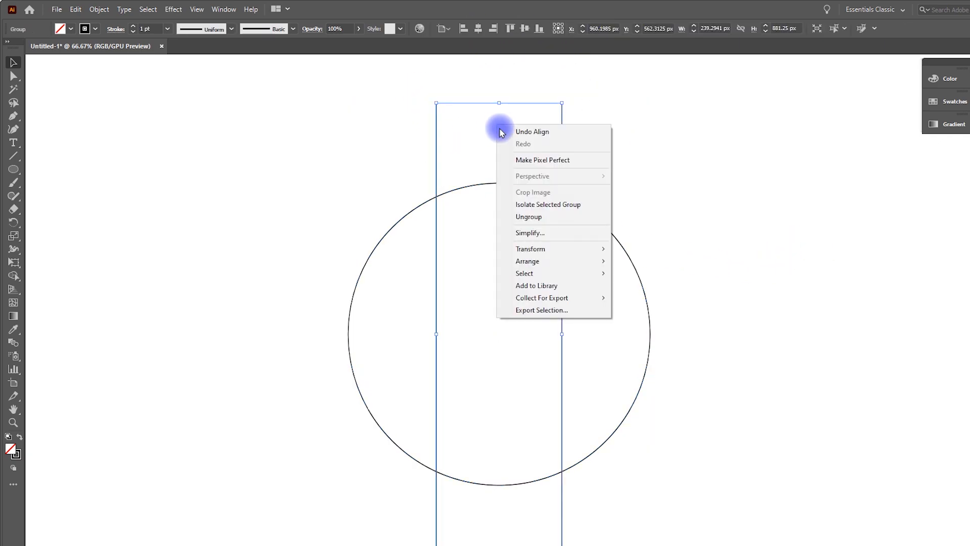
left_click(551, 217)
left_click(702, 186)
Reflect a copy of the left vertical line at a 30° angle
left_click_drag(363, 78, 439, 129)
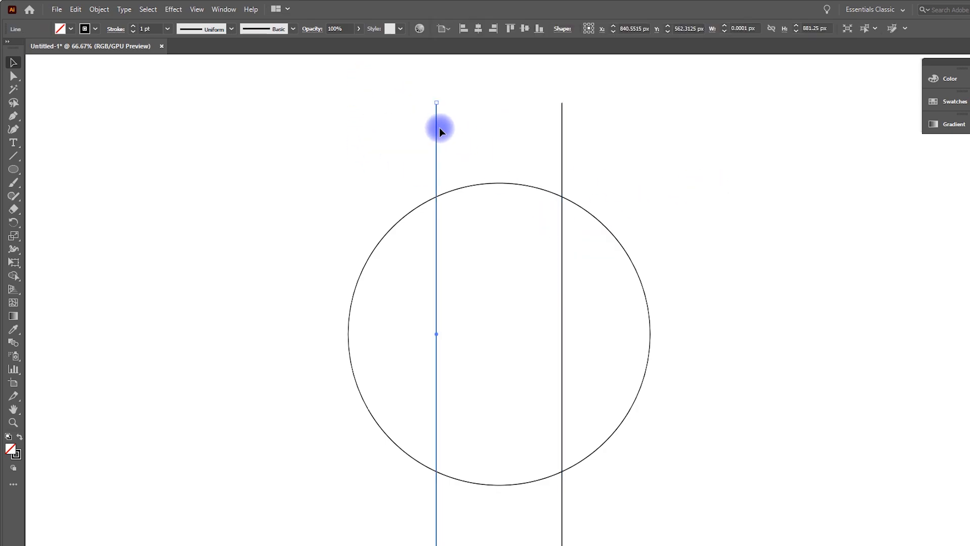
right_click(436, 126)
mouse_move(490, 319)
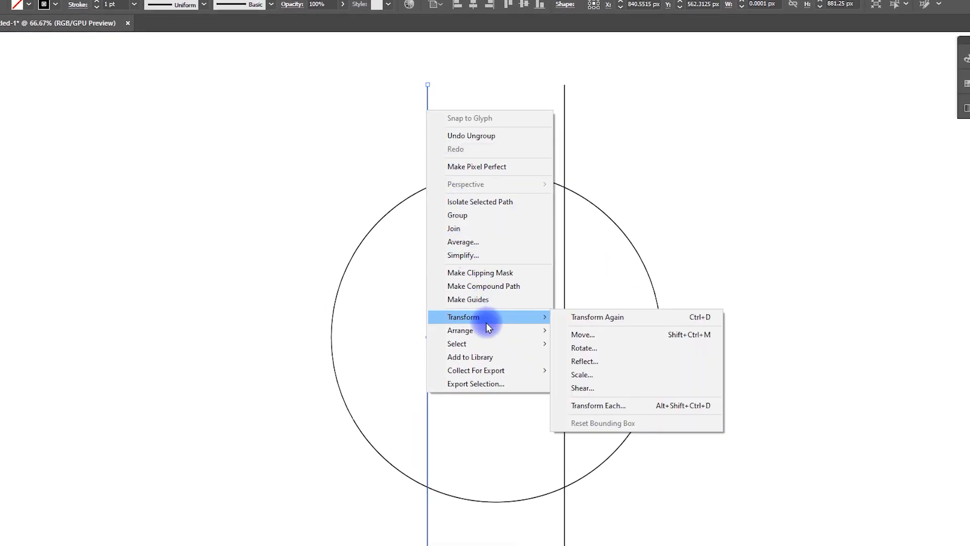
left_click(585, 361)
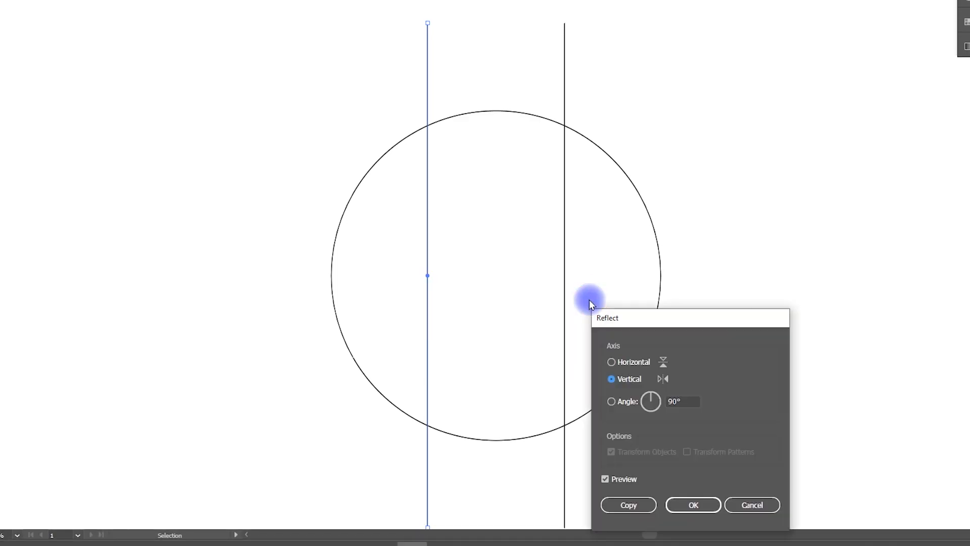
left_click(678, 405)
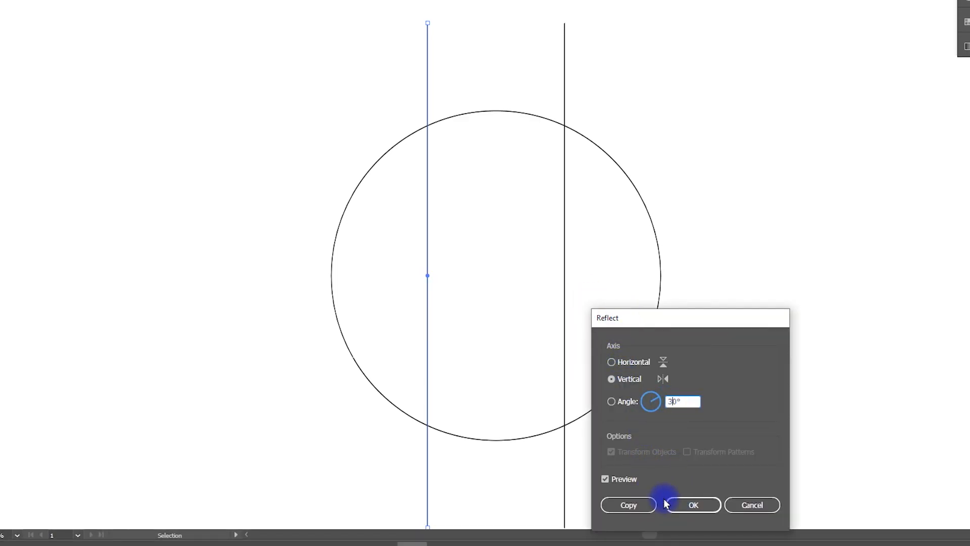
type("30")
left_click(683, 501)
Reflect another copy of the left vertical line to form the opposite diagonal
left_click(427, 69)
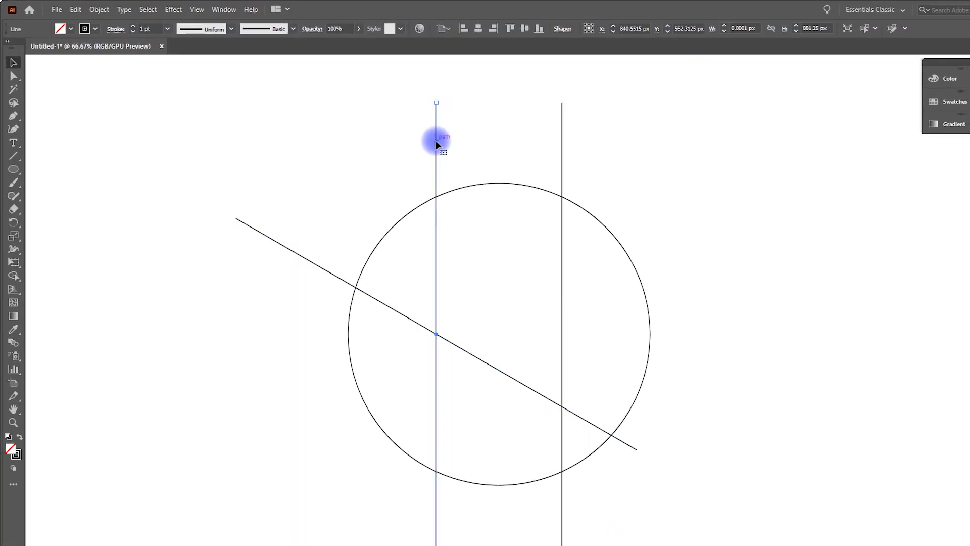
right_click(437, 144)
mouse_move(500, 328)
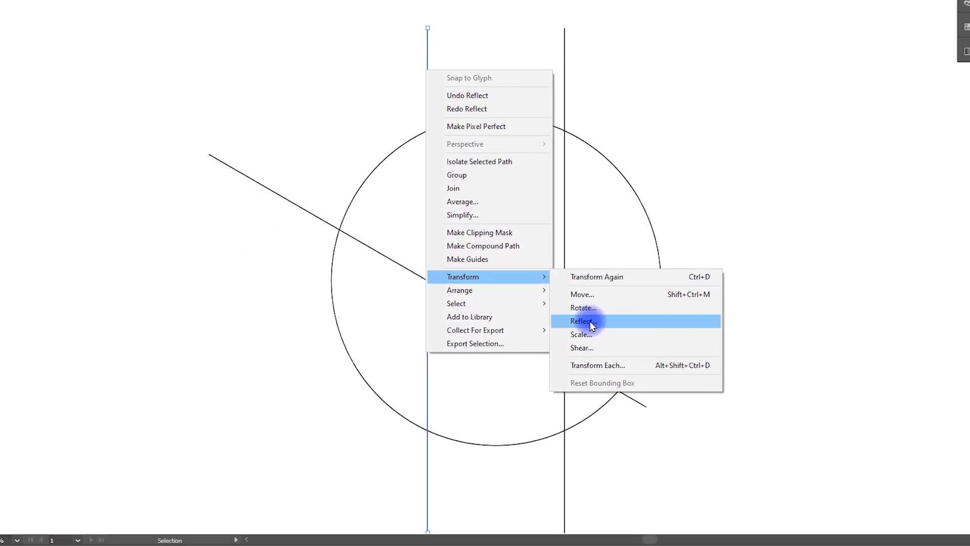
left_click(585, 321)
left_click(627, 511)
Nudge both diagonal lines upward so they cross at the circle's centre
left_click_drag(128, 115, 345, 365)
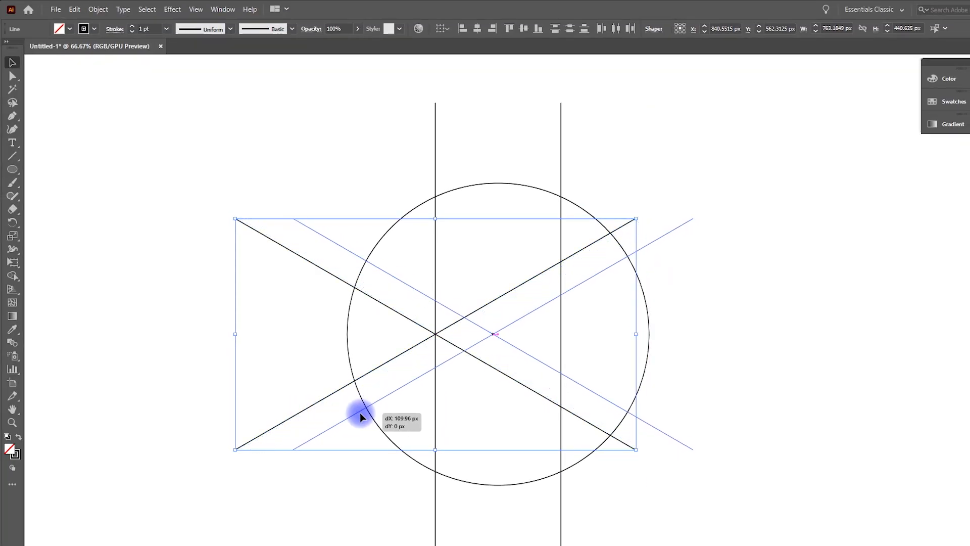
left_click_drag(361, 414, 364, 413)
key("Up")
key("Up")
key("Up")
key("Up")
key("Up")
key("Up")
key("Up")
key("Up")
key("Up")
key("Up")
key("Up")
key("Up")
key("Up")
key("Up")
key("Up")
key("Up")
key("Up")
key("Up")
key("Up")
key("Up")
key("Up")
key("Up")
key("Up")
key("Up")
key("Up")
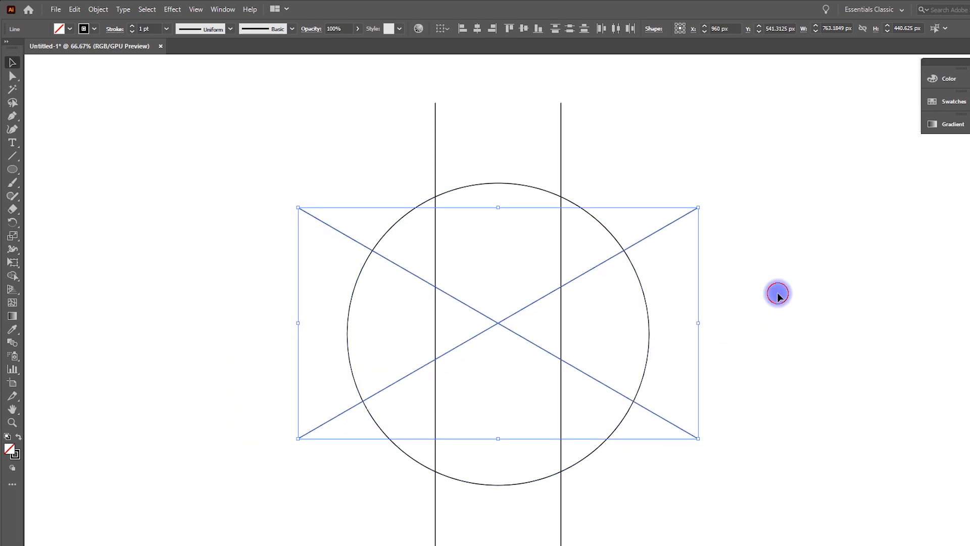
Select all the construction shapes and give them a black fill with no stroke
left_click(776, 293)
left_click_drag(173, 115, 774, 499)
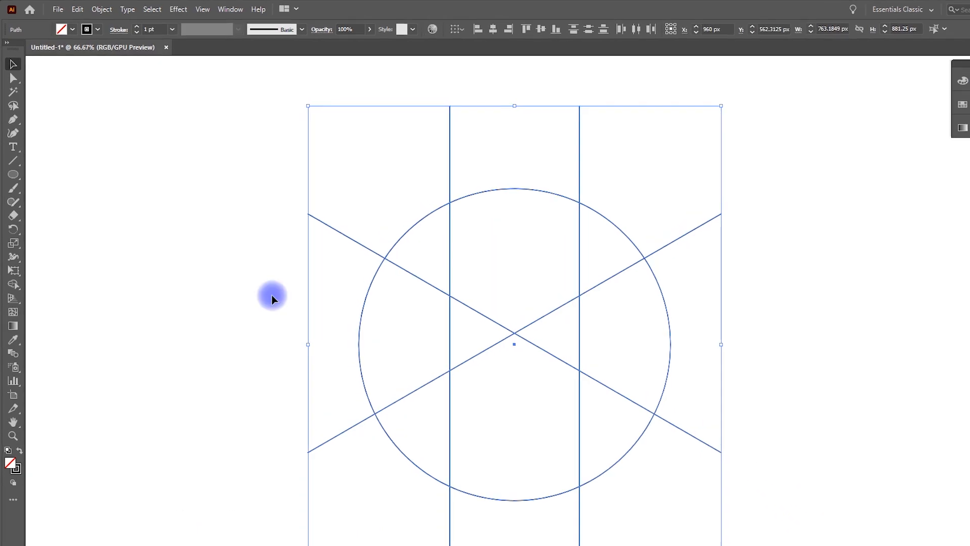
left_click(12, 276)
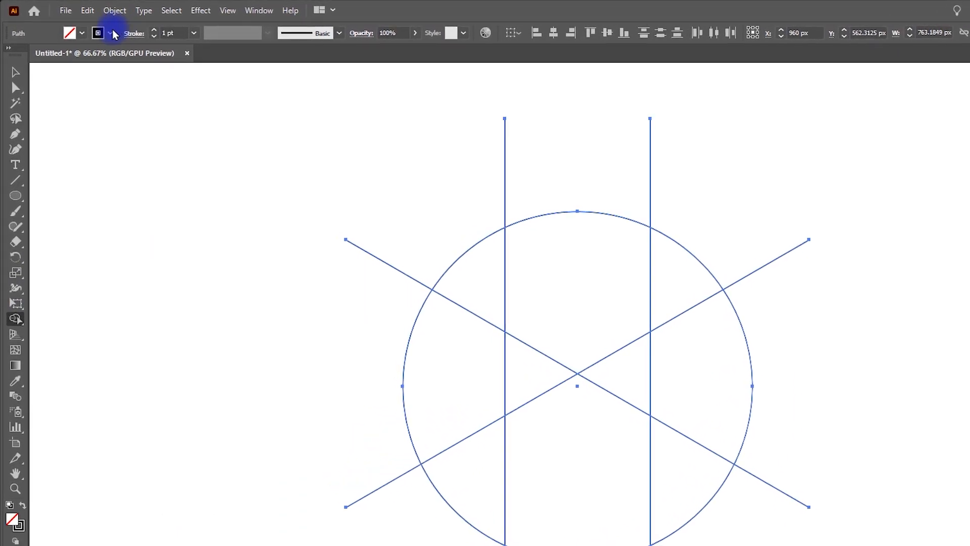
left_click(111, 33)
left_click(9, 55)
left_click(82, 34)
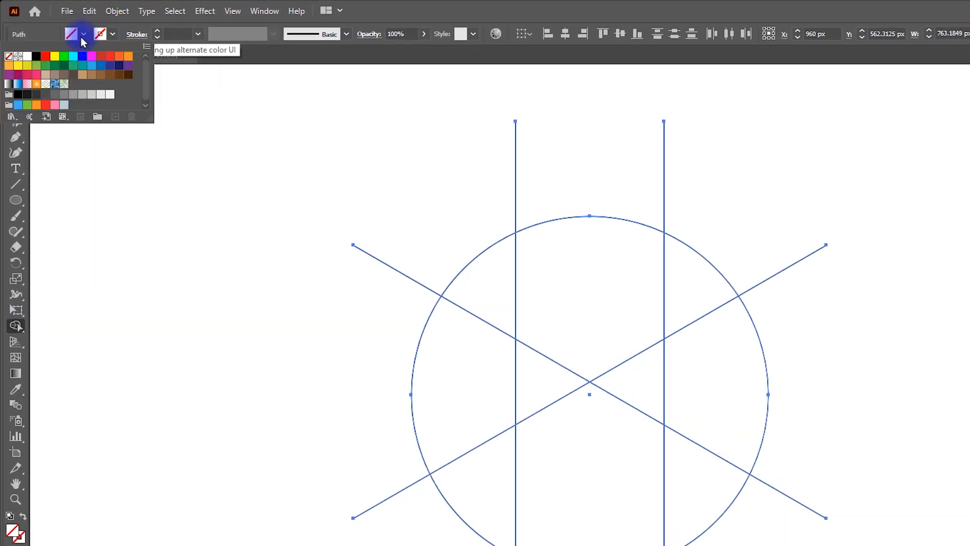
left_click(35, 65)
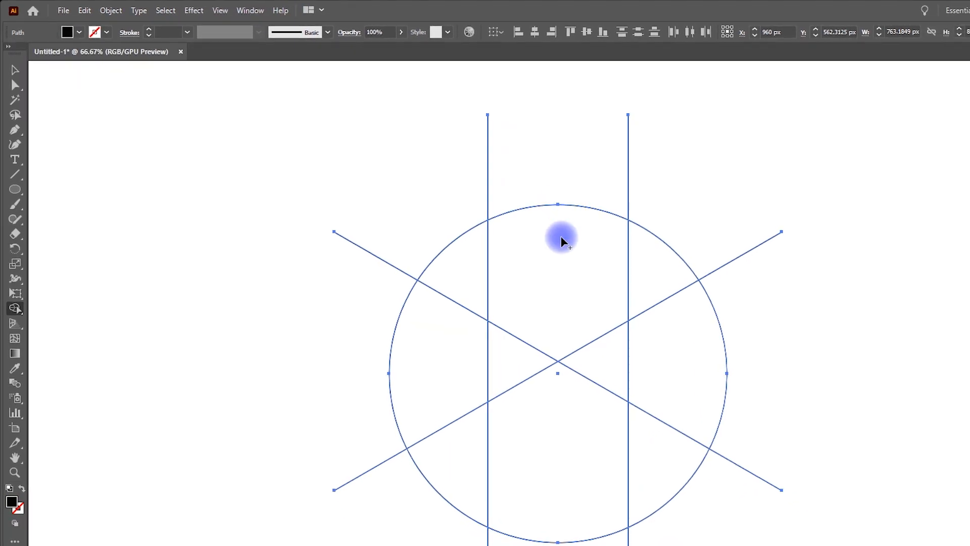
Build the central shield region with the Shape Builder tool and move it beside the construction
left_click(590, 291)
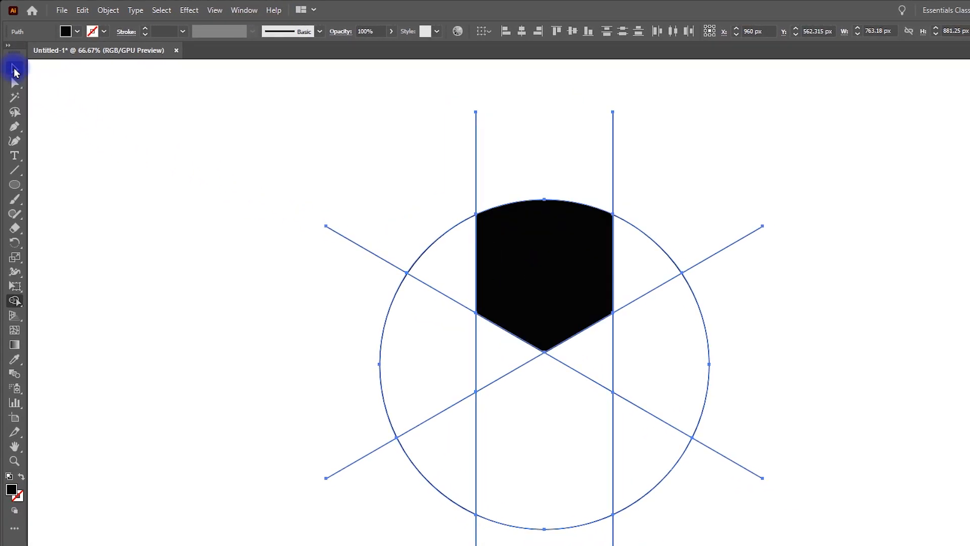
left_click(13, 71)
left_click(782, 325)
left_click_drag(545, 270, 851, 288)
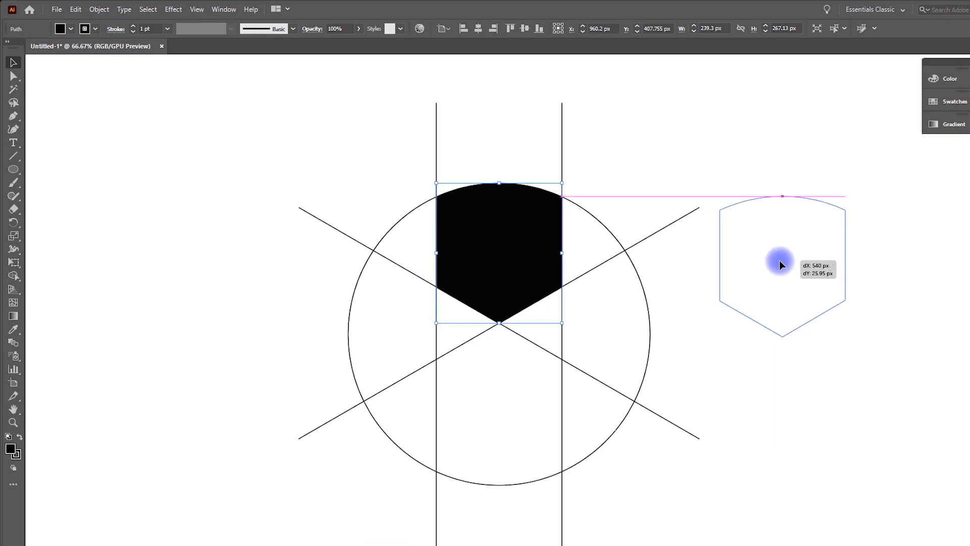
left_click_drag(780, 264, 845, 264)
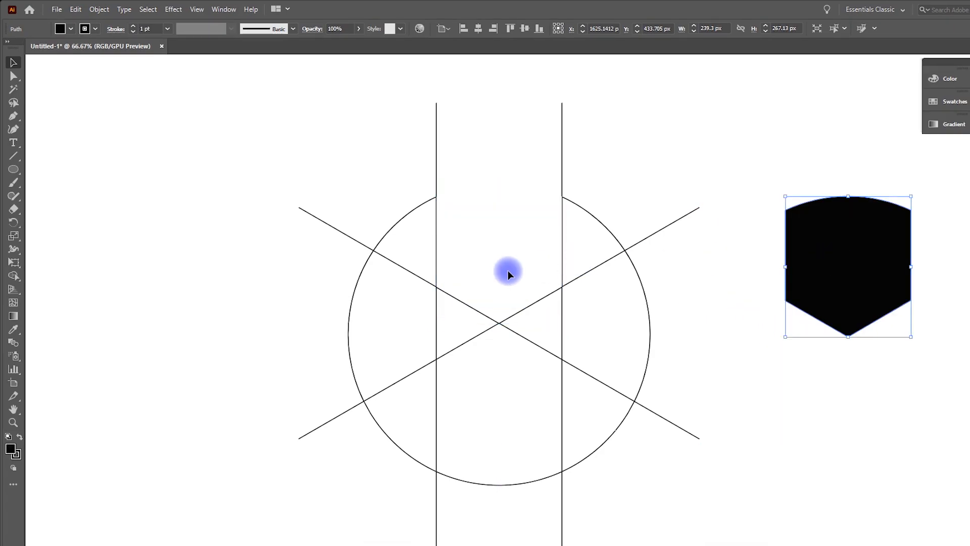
Delete the circle and all construction lines
key("ctrl+minus")
left_click_drag(279, 111, 685, 520)
key("Delete")
Move the shield back and center it on the artboard horizontally and vertically
left_click_drag(784, 275, 500, 275)
left_click(479, 28)
left_click(524, 28)
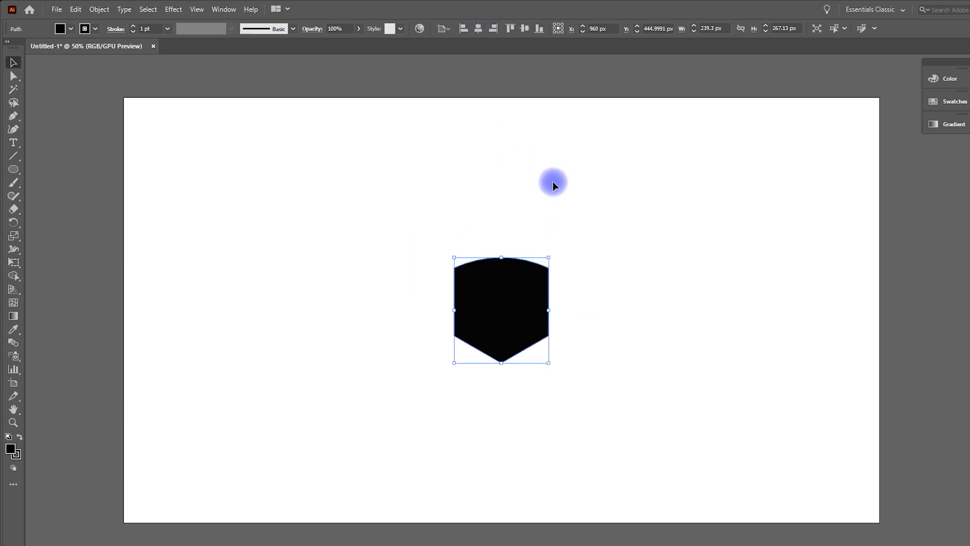
Scale the shield up to about 604 × 675 px
left_click_drag(548, 254, 624, 170)
left_click(624, 170)
left_click(566, 299)
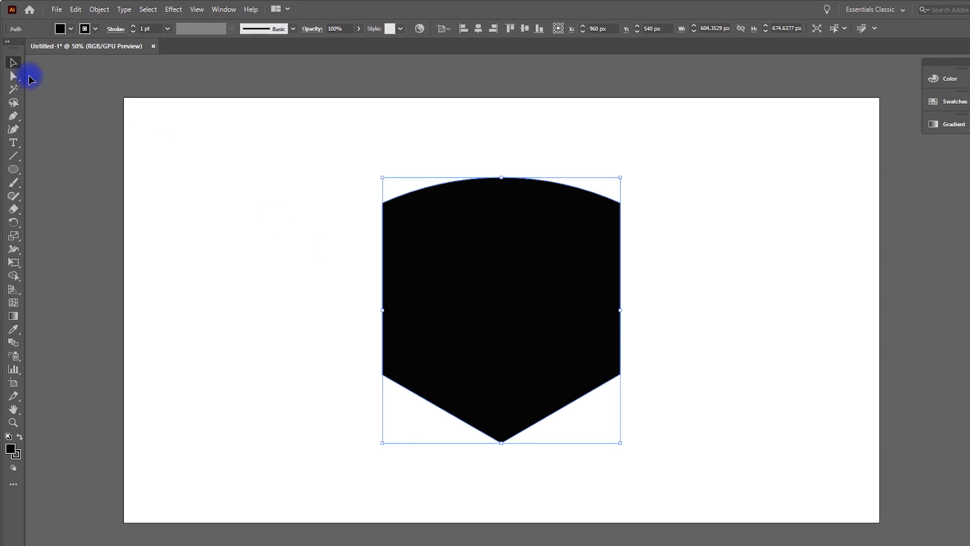
Round the shield's two lower side corners into curves with the live corner widgets
left_click(13, 76)
left_click_drag(315, 370, 402, 413)
left_click(622, 374, "shift")
left_click_drag(396, 372, 566, 152)
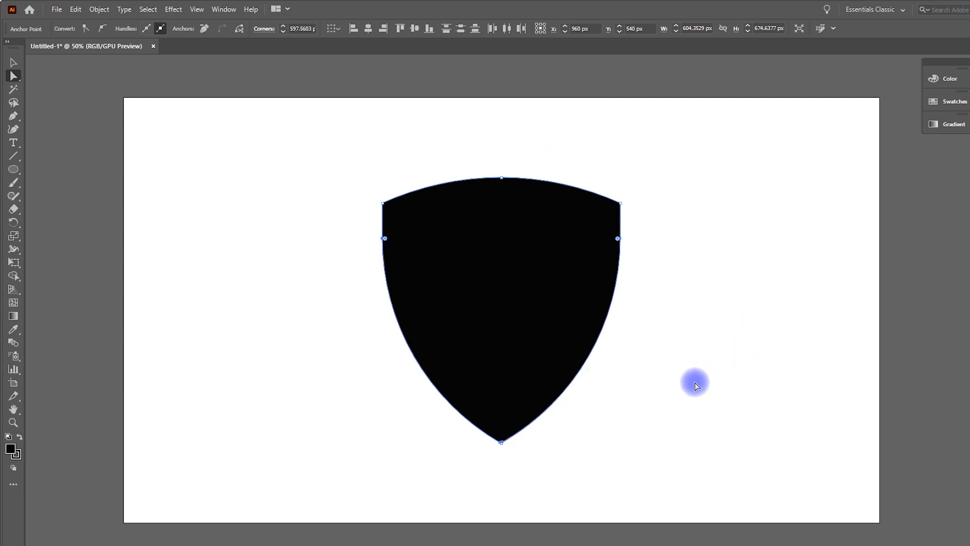
left_click(695, 383)
Set the shield's fill to none so only its outline remains
left_click(550, 319)
left_click(69, 24)
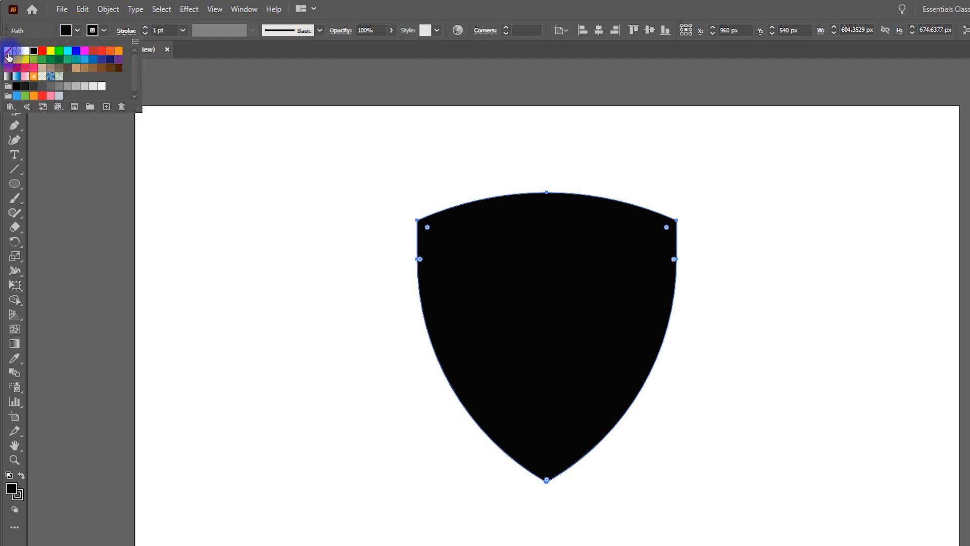
left_click(10, 51)
left_click(273, 283)
left_click(299, 320)
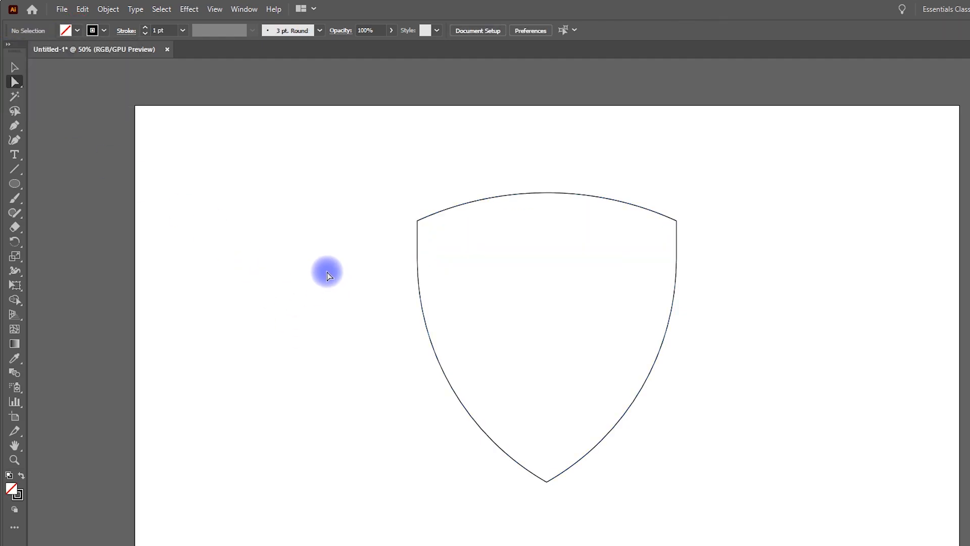
Draw a vertical line at the shield's left edge and repeat evenly spaced copies across it
left_click_drag(417, 481, 380, 136)
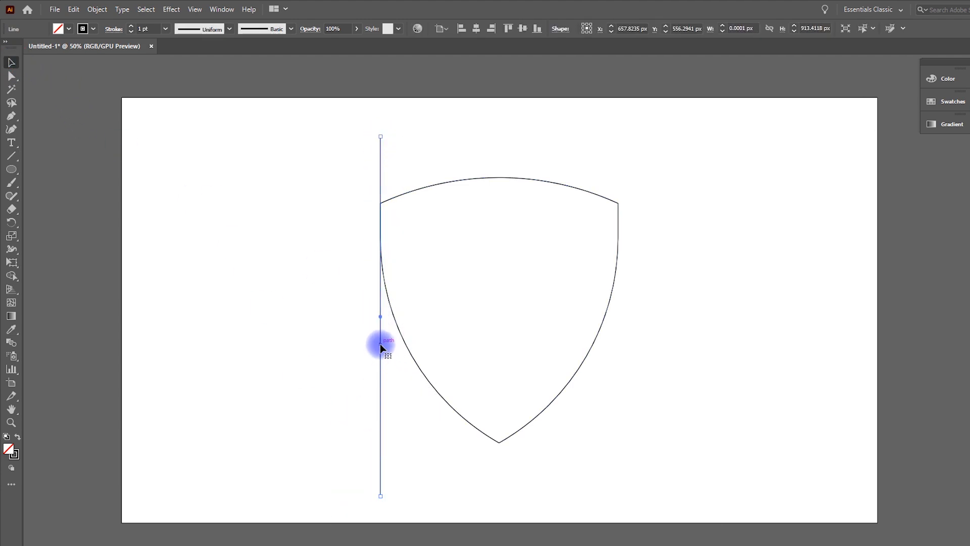
left_click_drag(380, 344, 403, 340)
key("ctrl+d")
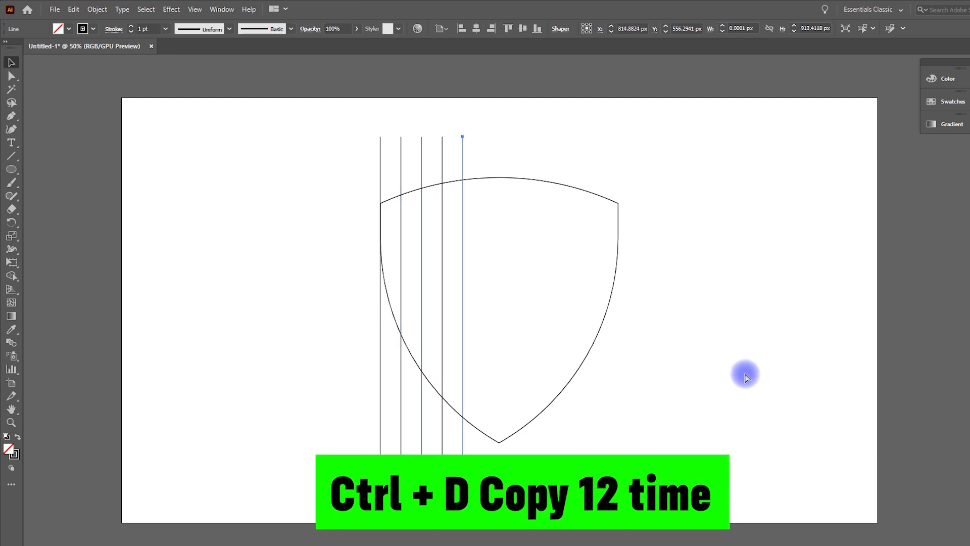
key("ctrl+d")
key("ctrl+d")
key("ctrl+d")
key("ctrl+d")
key("ctrl+d")
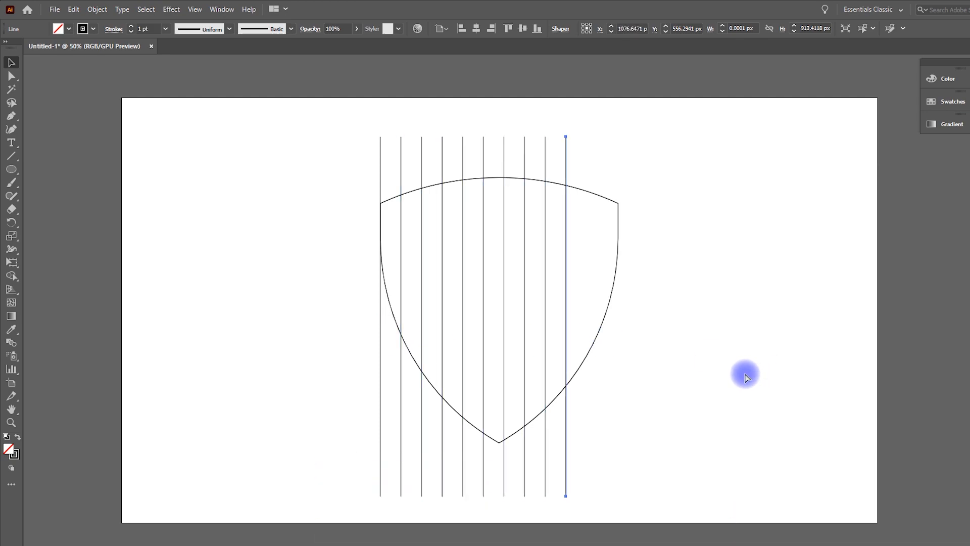
Stretch the set of vertical lines to span the shield's full width
left_click_drag(351, 119, 644, 152)
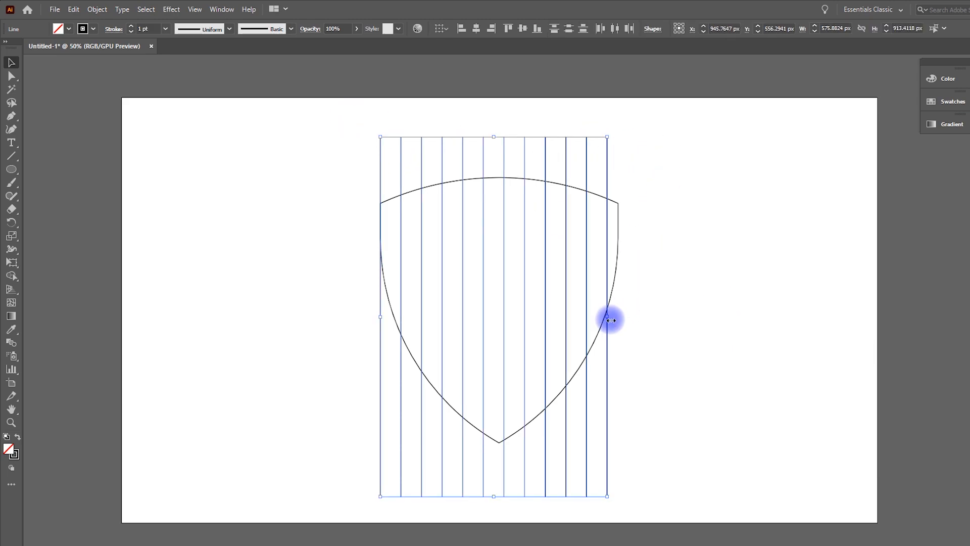
left_click_drag(607, 316, 618, 316)
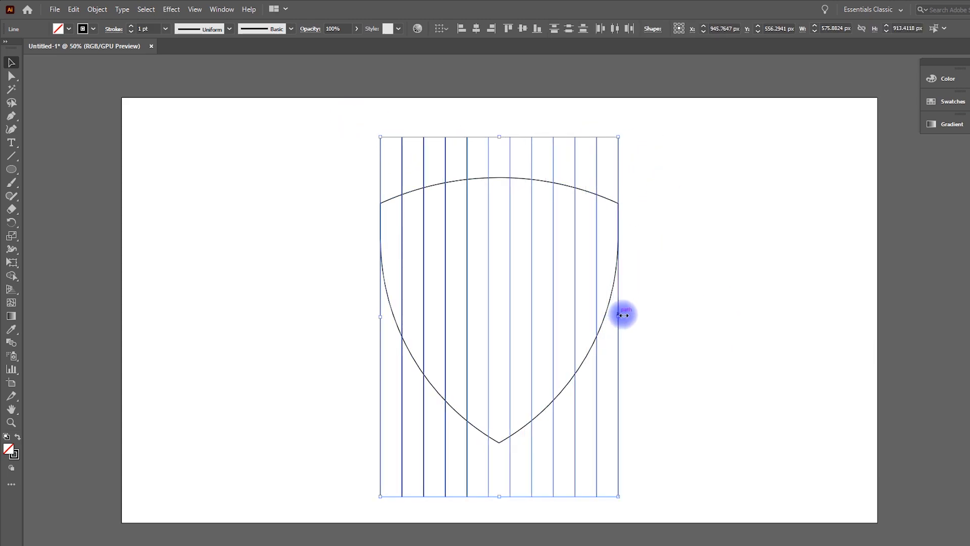
left_click(730, 268)
left_click_drag(625, 164, 625, 164)
right_click(571, 162)
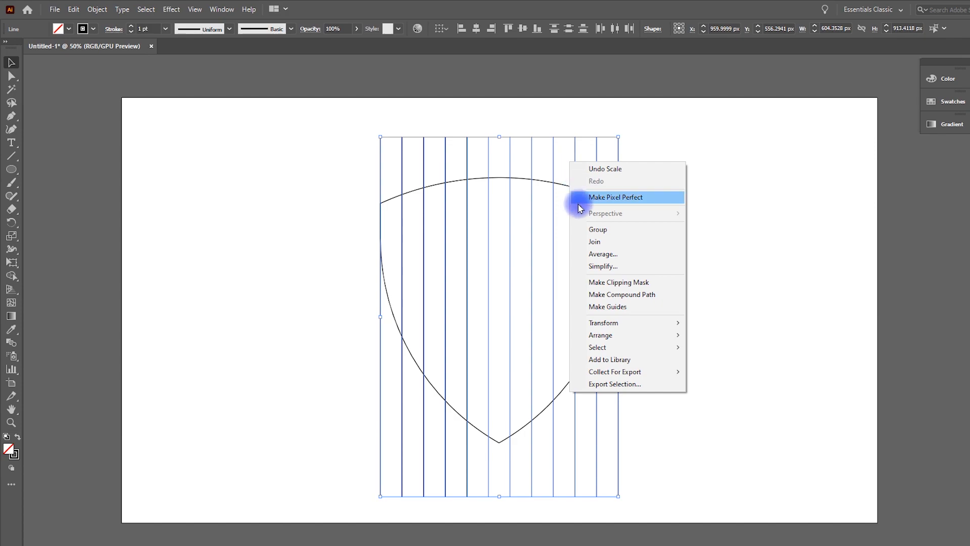
mouse_move(631, 328)
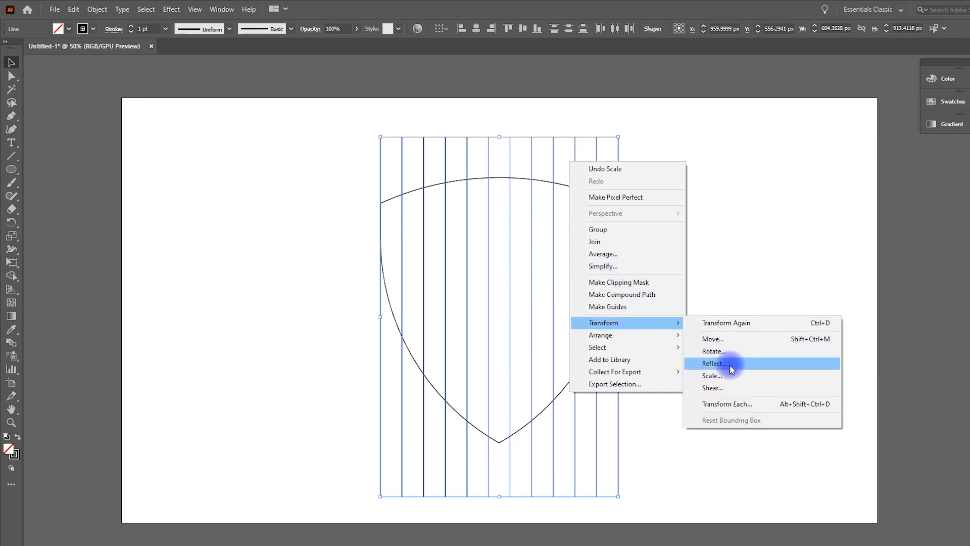
left_click(250, 153)
Copy the vertical lines, paste them in front and rotate the copy 90° into horizontal lines
left_click_drag(286, 102, 624, 164)
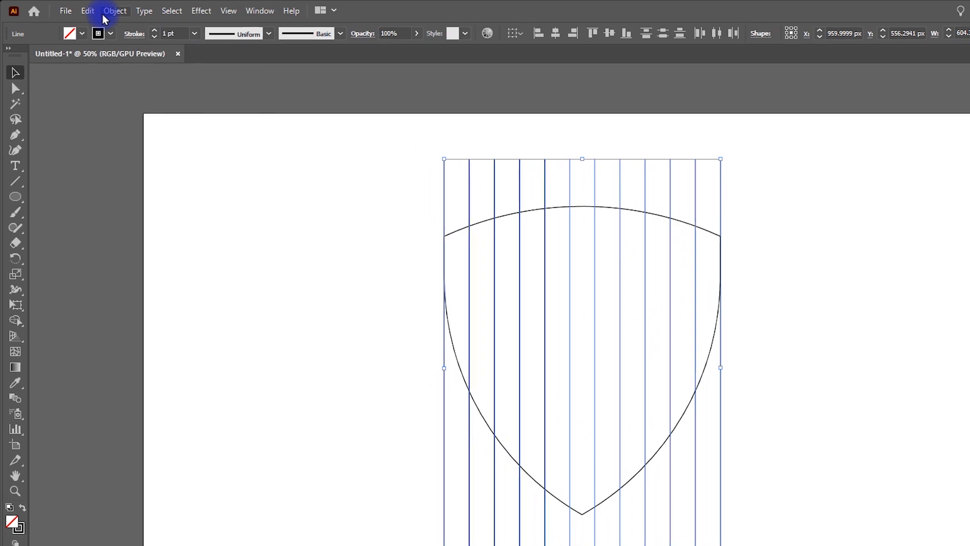
left_click(90, 14)
left_click(122, 73)
left_click(96, 11)
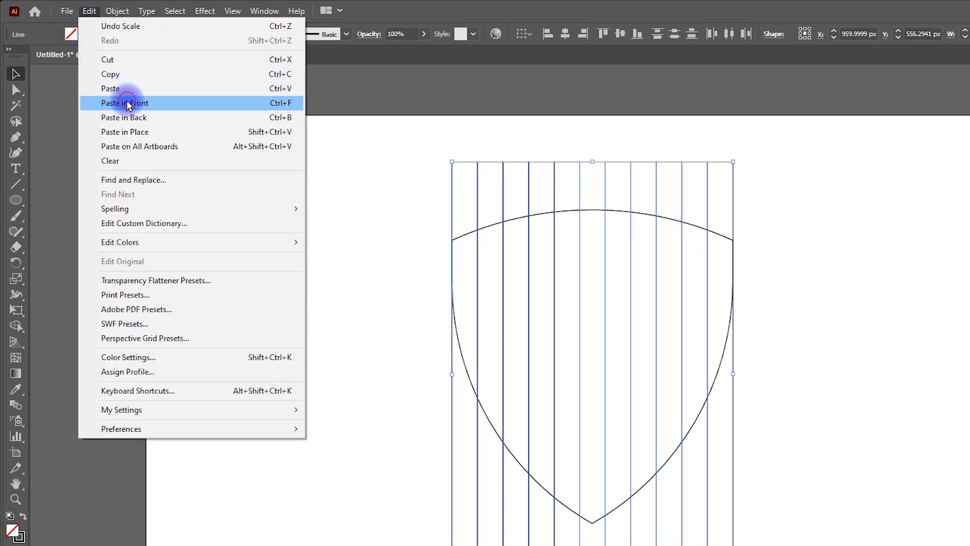
left_click(156, 118)
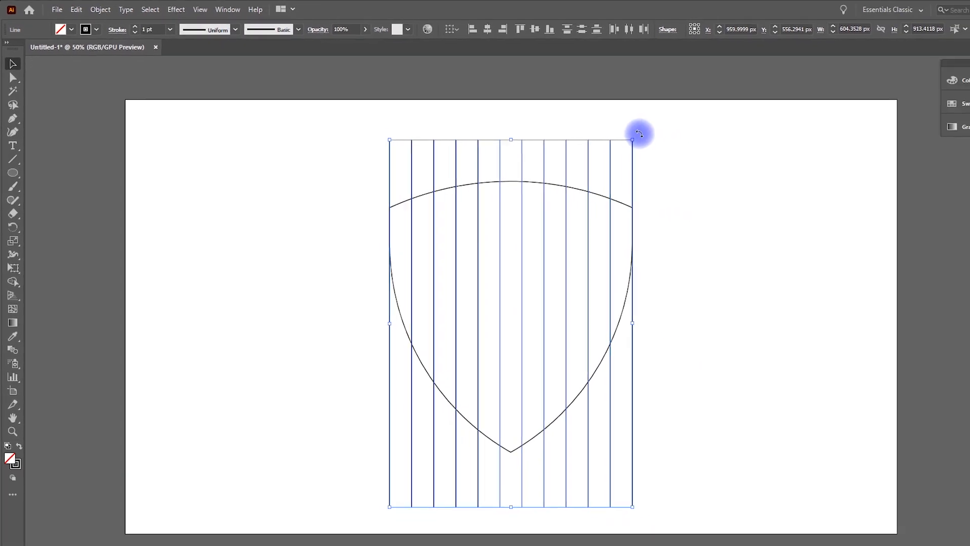
left_click_drag(641, 139, 695, 380)
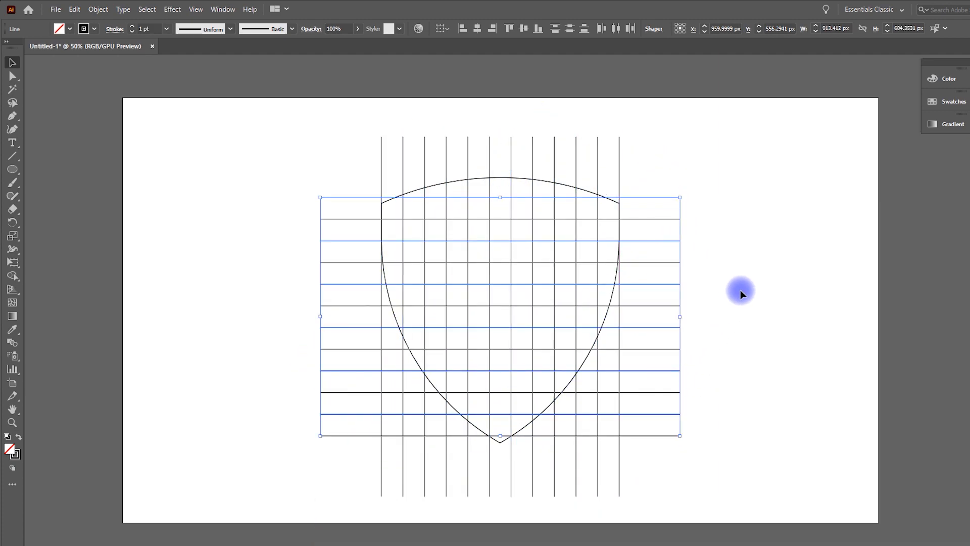
Move the shield down until its top meets the top horizontal line of the grid
left_click(783, 226)
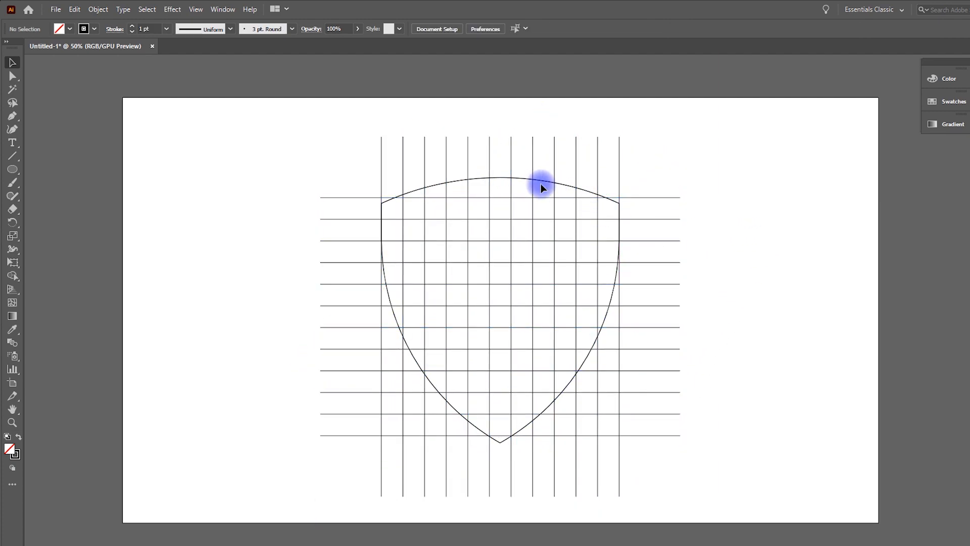
left_click_drag(542, 179, 542, 201)
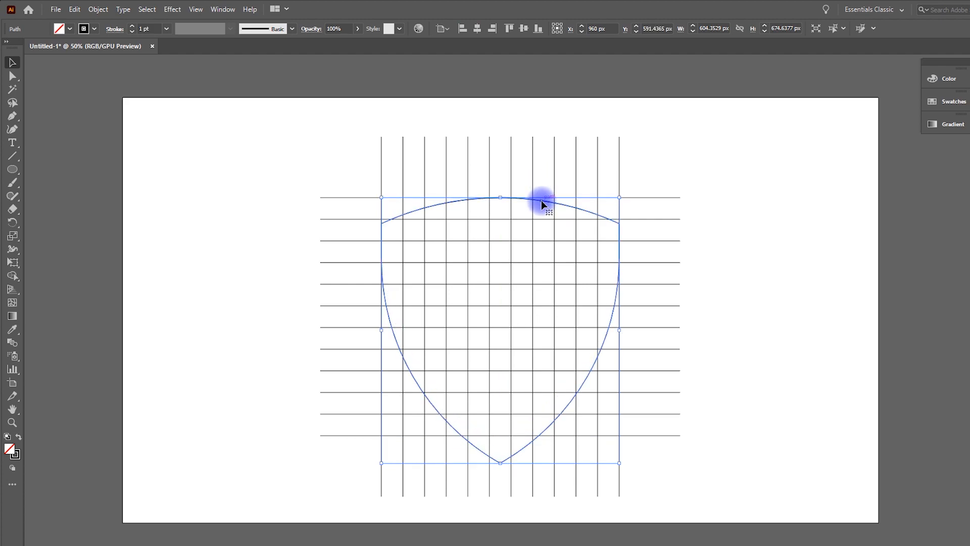
left_click(774, 223)
Copy the shield, paste it in front, and scale the copy down inside the original shield
left_click(538, 437)
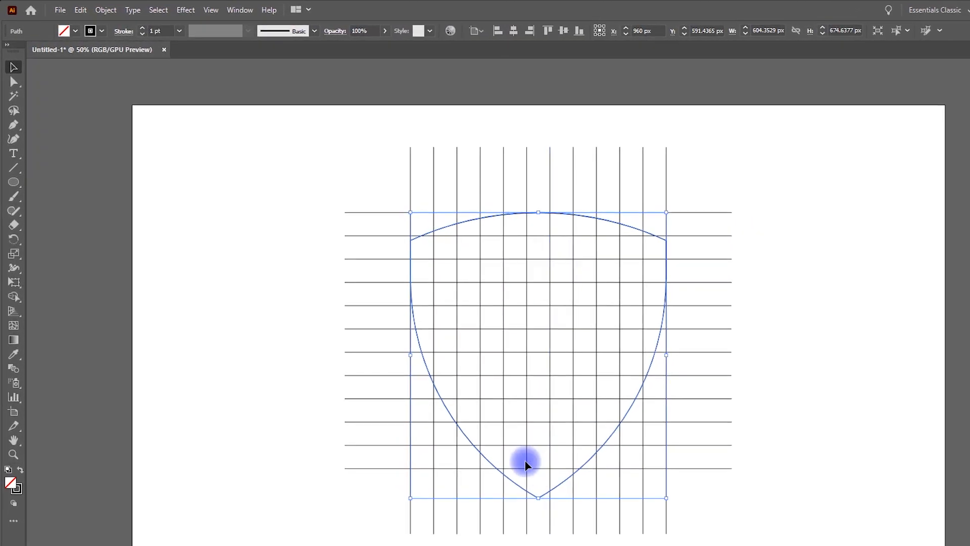
left_click(85, 10)
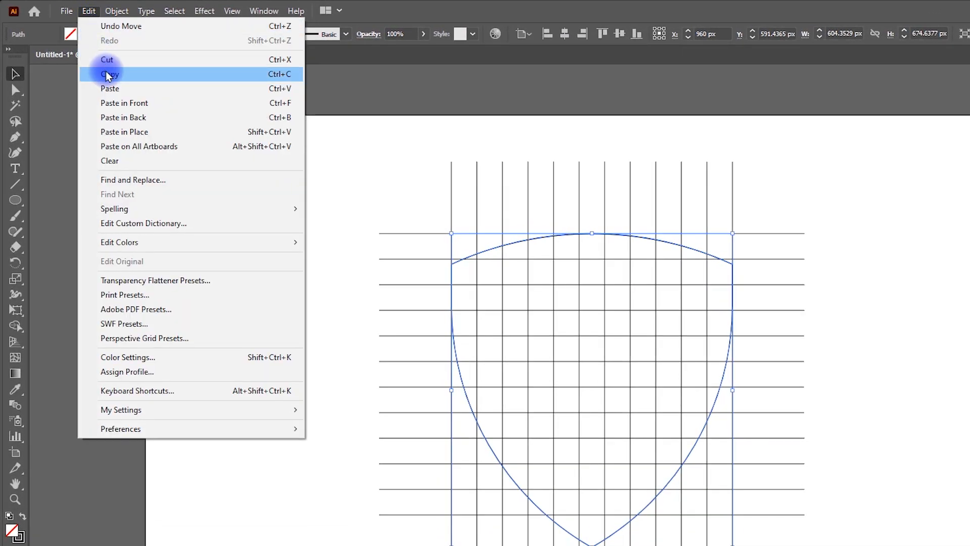
left_click(108, 74)
left_click(87, 11)
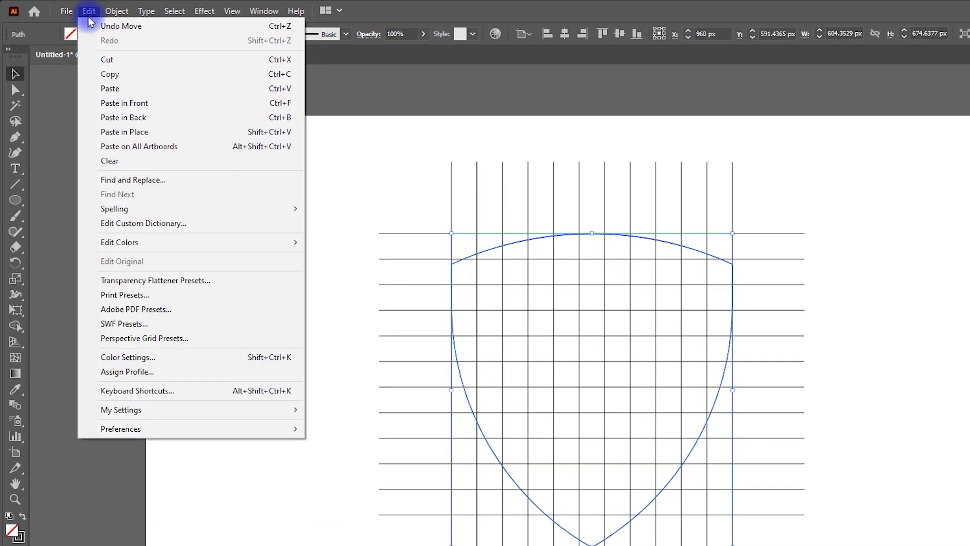
left_click(116, 102)
left_click_drag(719, 536, 713, 527)
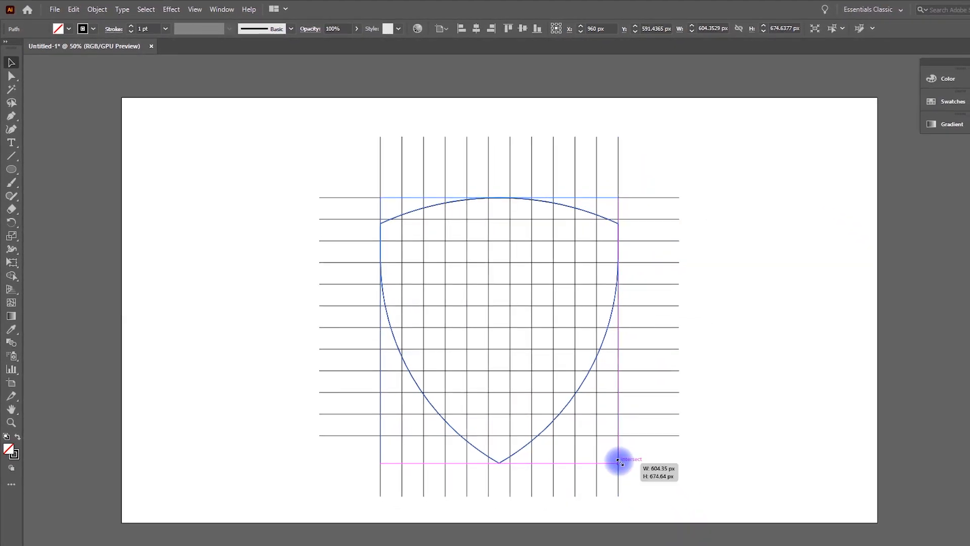
left_click_drag(613, 455, 605, 442)
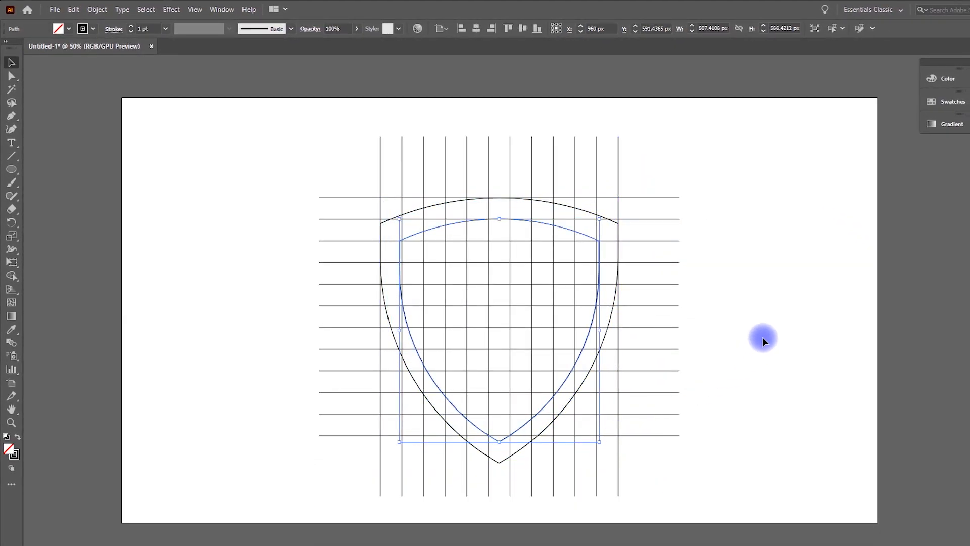
Resize the inner shield so its sides line up with the second vertical lines from each edge
left_click(781, 315)
left_click_drag(623, 339, 688, 332)
scroll(701, 333, "up", 1)
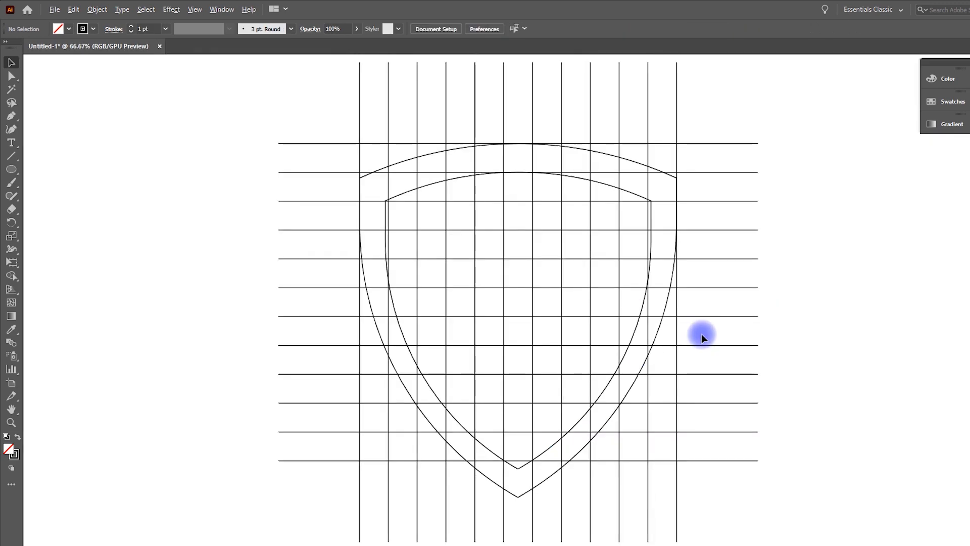
left_click(636, 334)
scroll(636, 335, "up", 1)
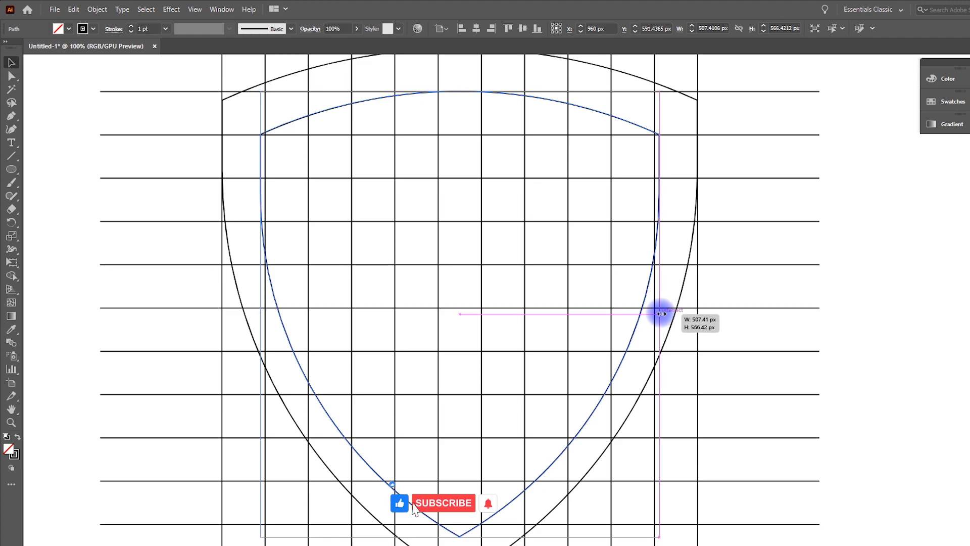
mouse_move(661, 314)
left_mouse_down()
mouse_move(644, 313)
mouse_move(654, 312)
left_mouse_up()
left_click(859, 312)
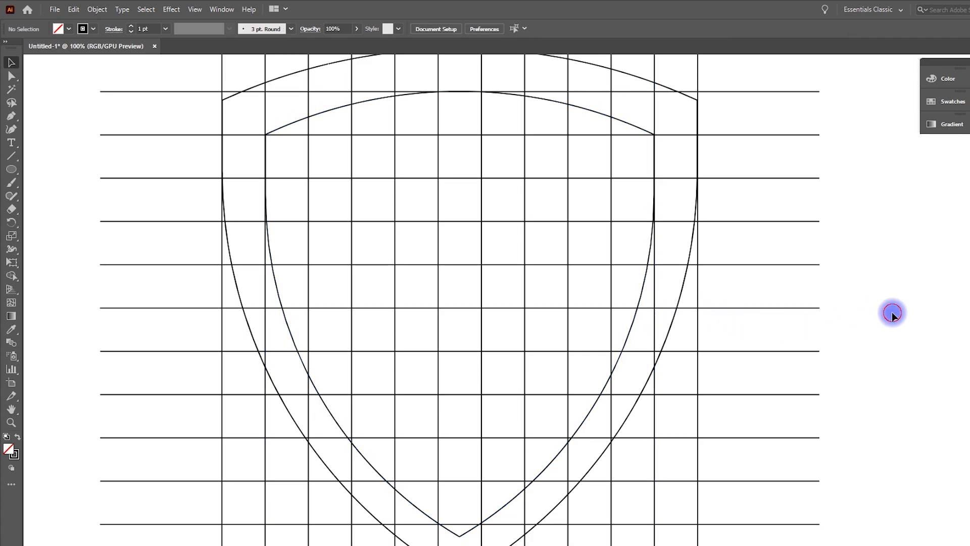
Select all grid lines and both shields, then merge the leftmost strip between the outlines with the Shape Builder tool
scroll(753, 320, "down", 1)
scroll(807, 335, "down", 1)
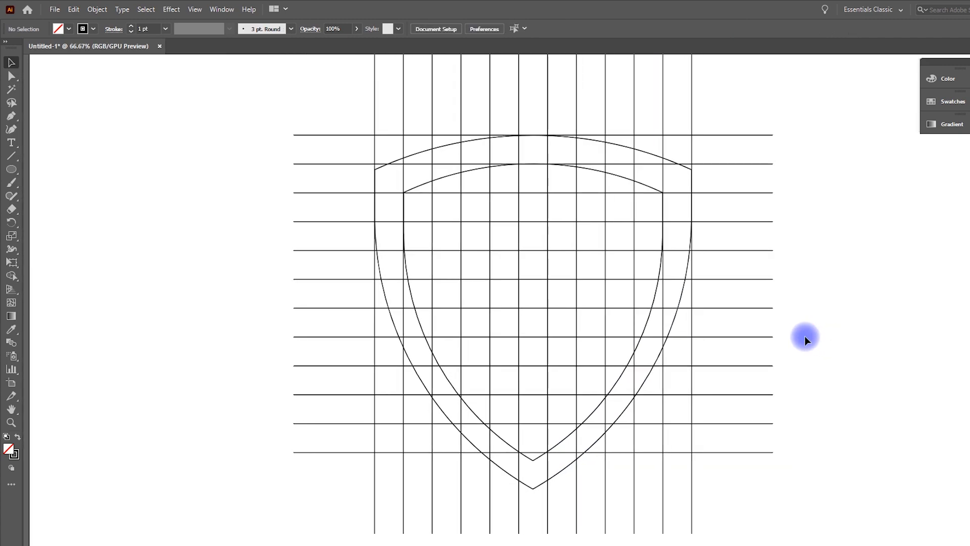
left_click_drag(653, 329, 815, 488)
left_click(85, 10)
left_click(85, 10)
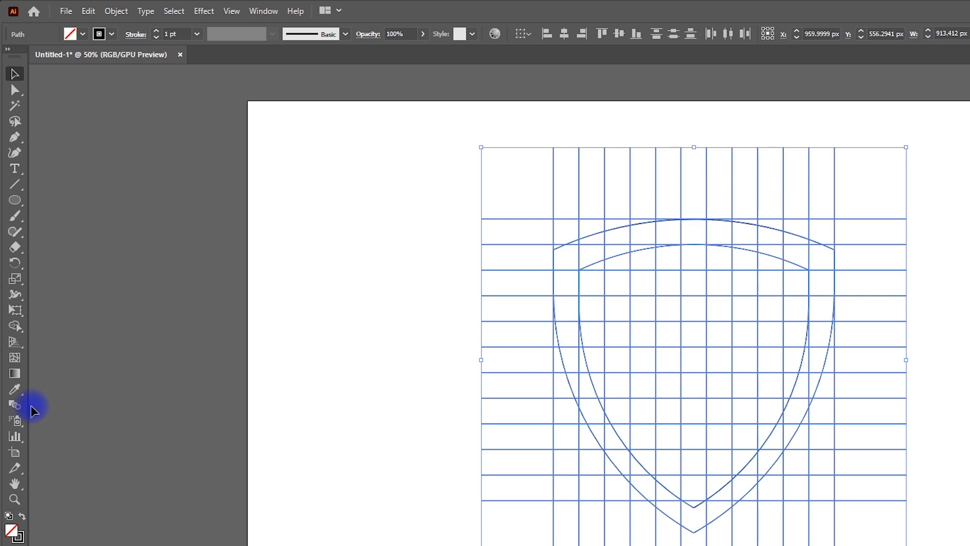
left_click(15, 329)
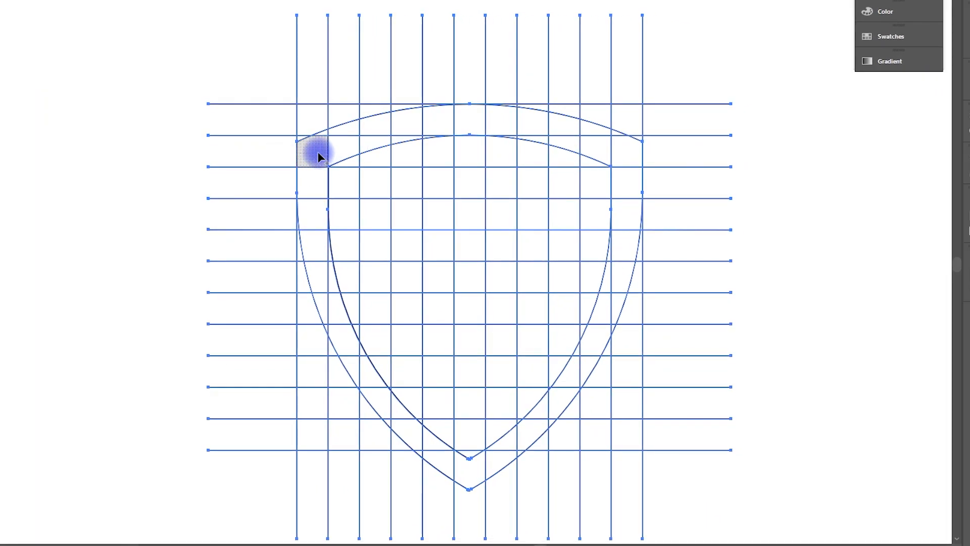
scroll(317, 157, "up", 3)
mouse_move(340, 97)
left_mouse_down()
mouse_move(325, 189)
mouse_move(324, 435)
left_mouse_up()
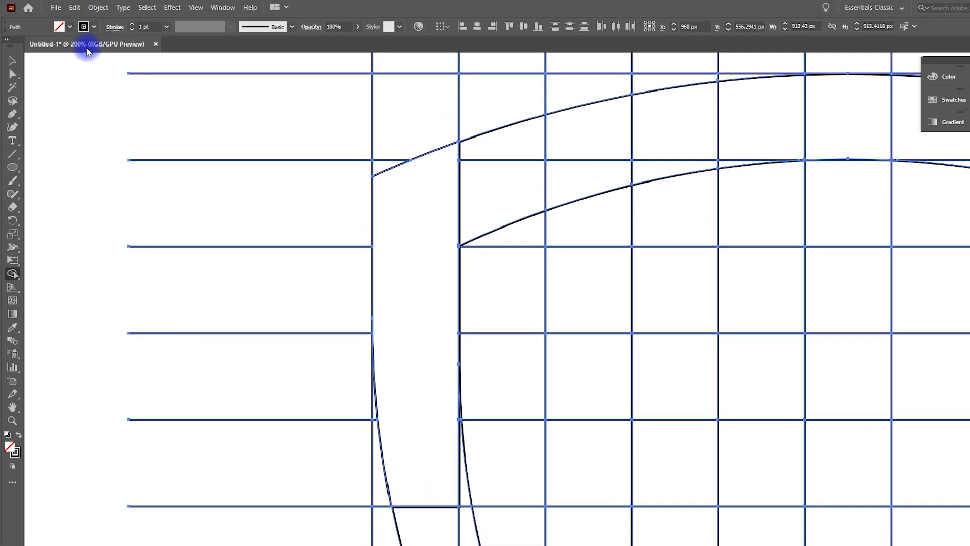
Set the fill to black with no stroke and fill the merged left strip
left_click(94, 27)
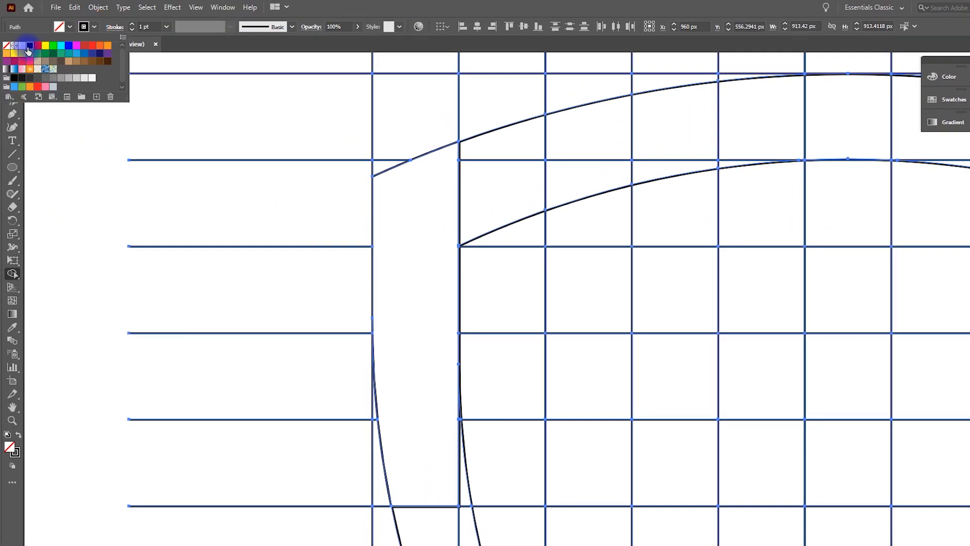
left_click(61, 30)
left_click(72, 29)
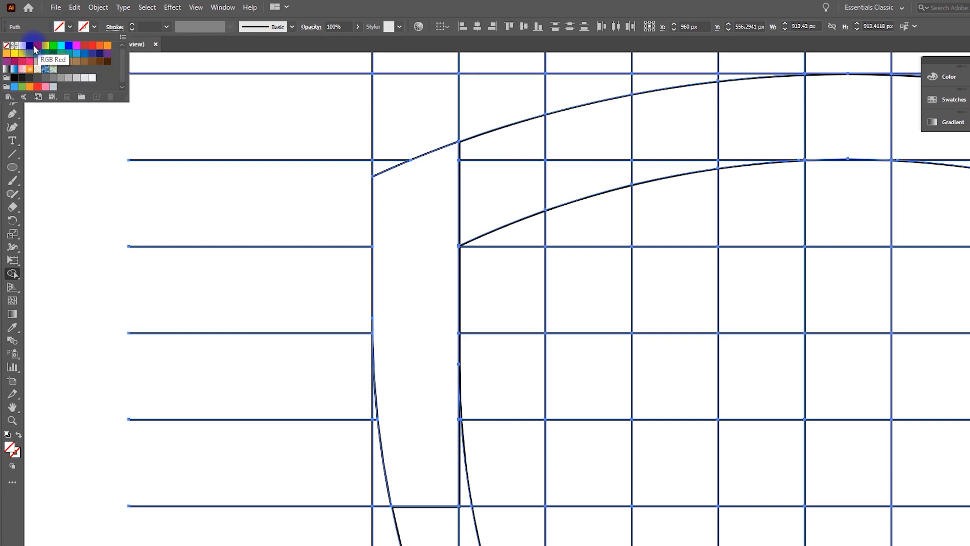
left_click(403, 252)
left_click(405, 286)
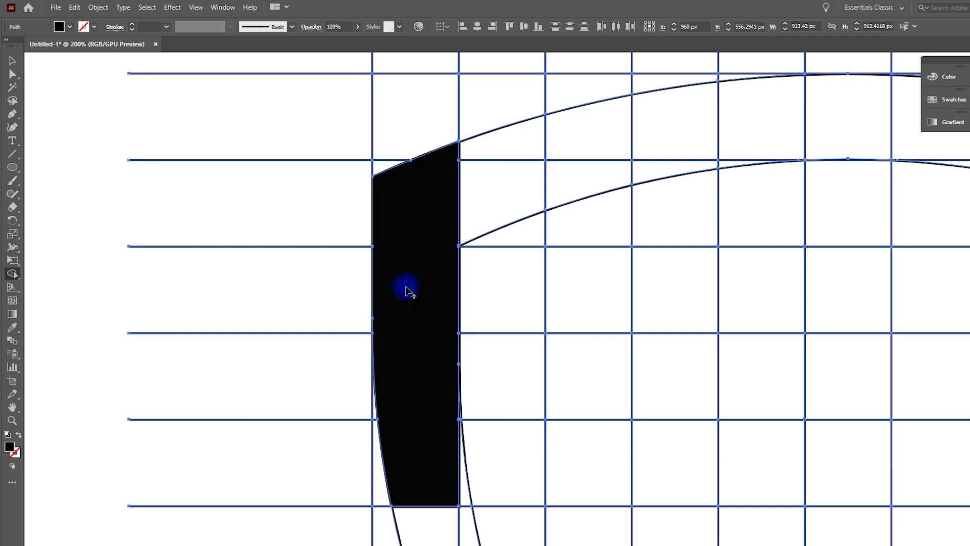
Merge and fill the second vertical strip down to the inner shield's edge with the Shape Builder
scroll(404, 288, "down", 4)
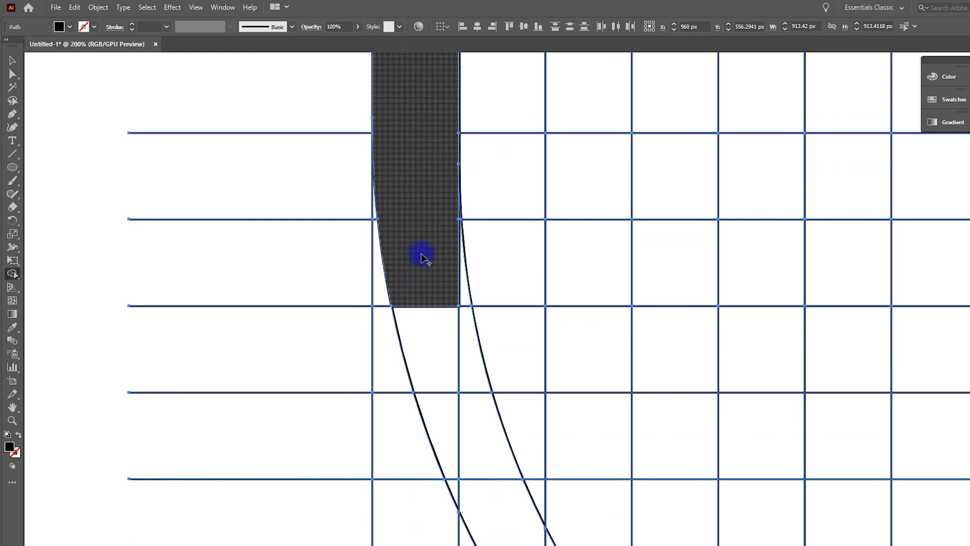
scroll(424, 257, "down", 3)
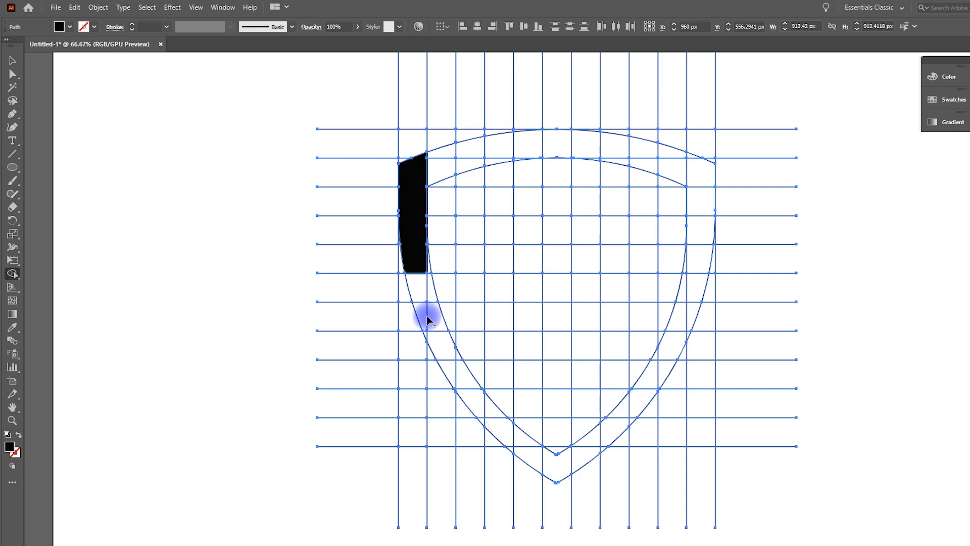
scroll(427, 330, "up", 6)
scroll(420, 318, "down", 2)
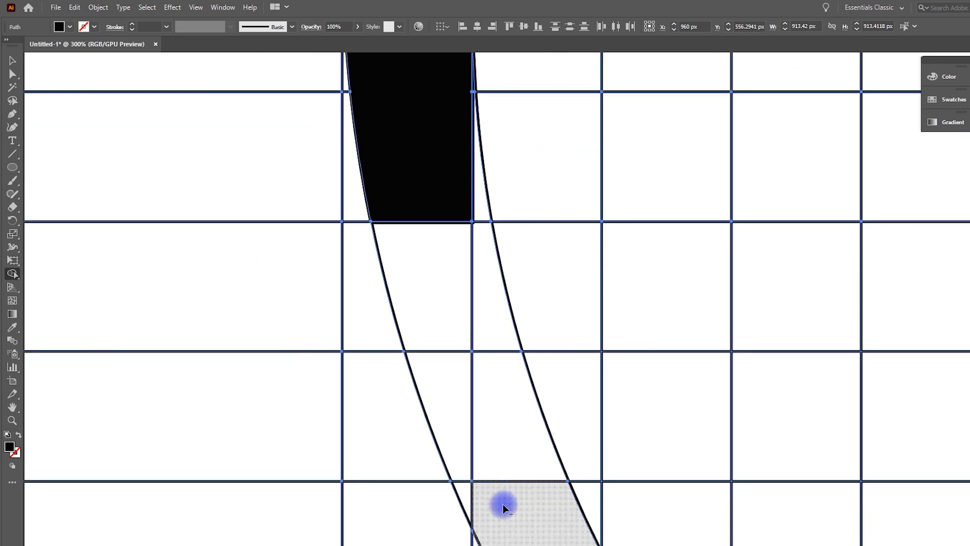
mouse_move(462, 495)
left_mouse_down()
mouse_move(429, 217)
mouse_move(417, 233)
mouse_move(424, 428)
left_mouse_up()
scroll(375, 202, "down", 5)
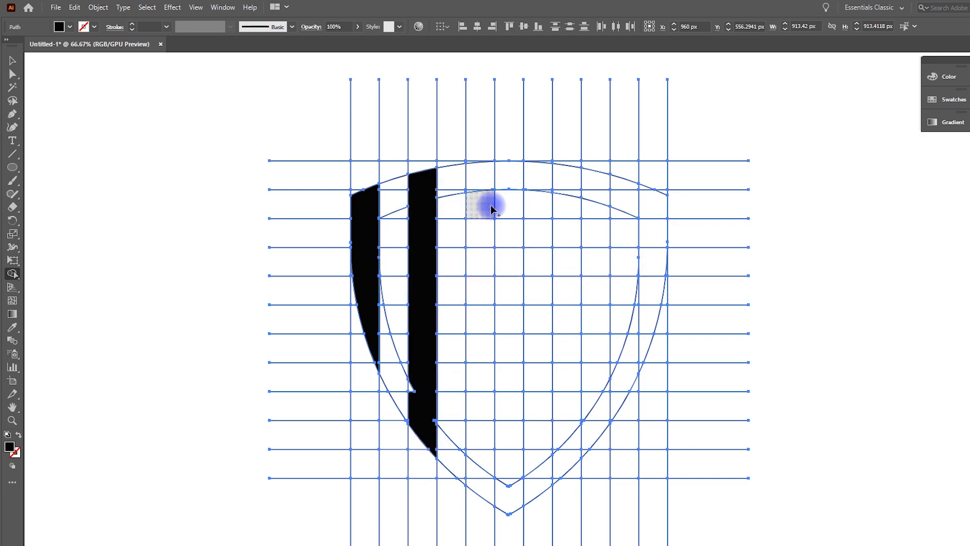
Merge and fill the third, fourth and fifth vertical strips across the shield in black
left_click_drag(481, 176, 486, 431)
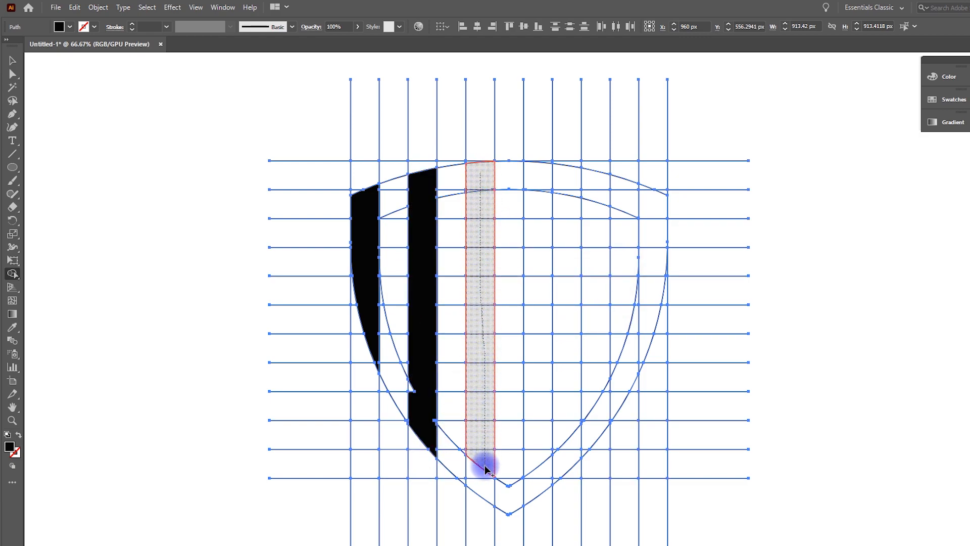
mouse_move(486, 490)
left_mouse_down()
mouse_move(535, 449)
mouse_move(536, 172)
left_mouse_up()
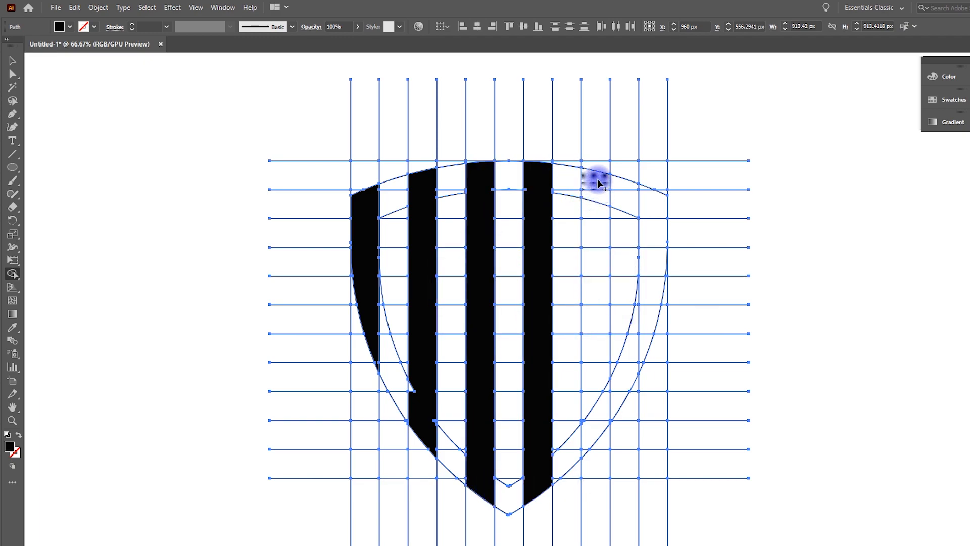
left_click_drag(597, 201, 604, 428)
left_click_drag(586, 419, 587, 420)
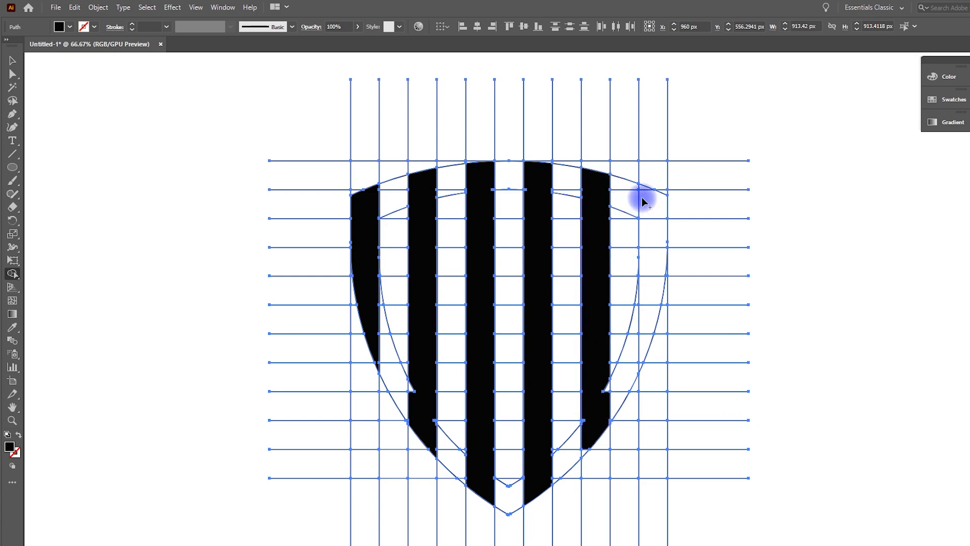
Merge and fill the rightmost strip between the outlines and extend the fifth strip downward
left_click_drag(651, 202, 646, 341)
scroll(658, 335, "up", 4)
left_click_drag(579, 470, 587, 360)
scroll(582, 355, "down", 4)
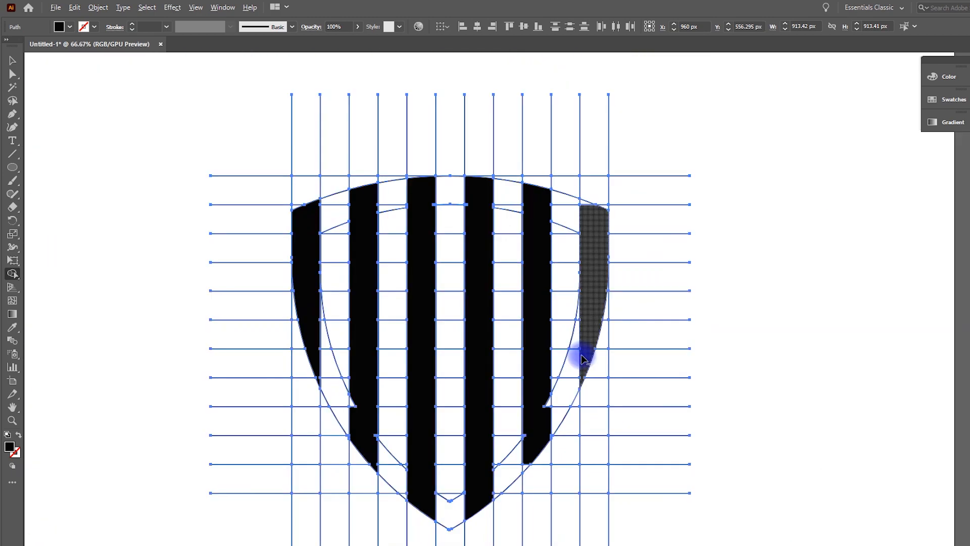
scroll(583, 183, "up", 3)
left_click_drag(580, 238, 602, 297)
scroll(438, 329, "down", 3)
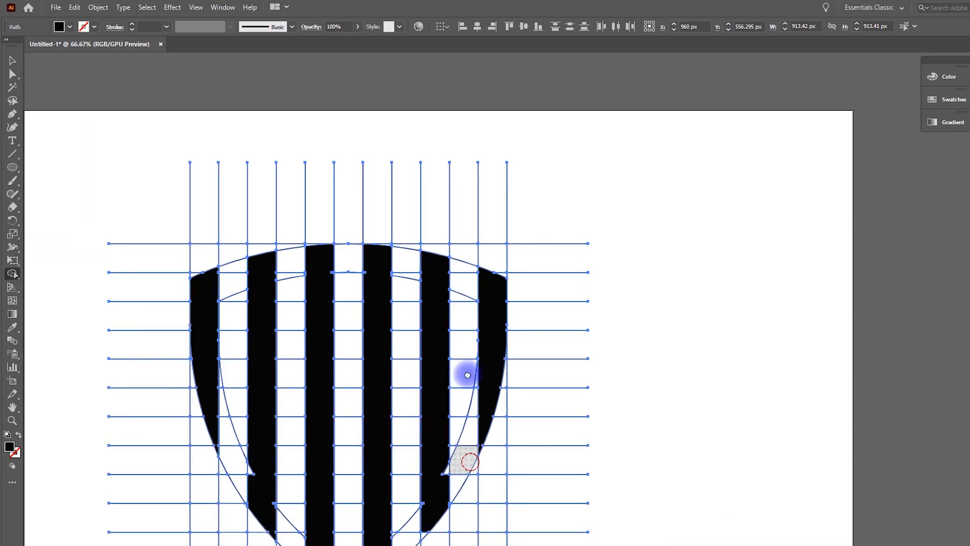
Merge the leftover bottom tips and top segments of the stripes into the black shapes
scroll(445, 459, "up", 4)
mouse_move(455, 336)
left_mouse_down()
mouse_move(511, 335)
mouse_move(518, 426)
left_mouse_up()
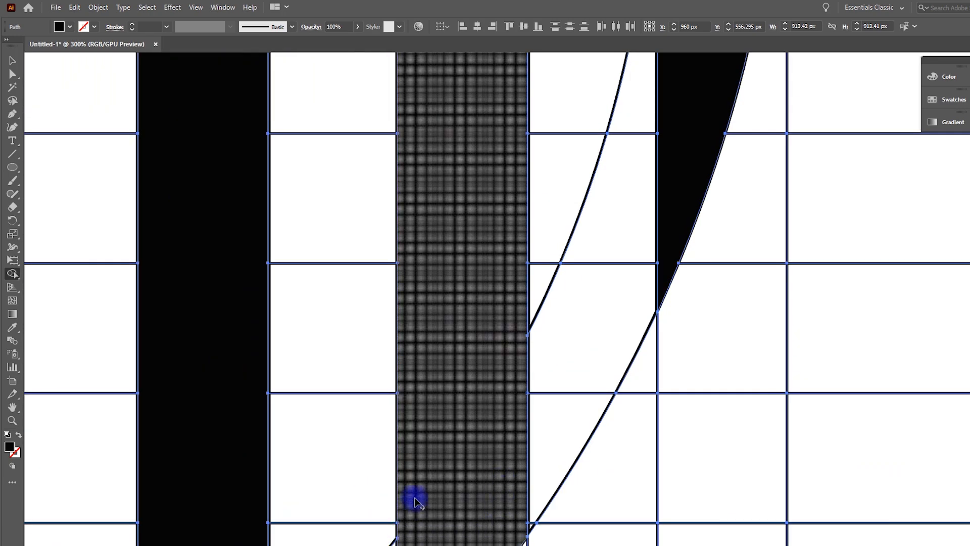
scroll(420, 485, "down", 4)
scroll(362, 481, "up", 3)
left_click_drag(467, 170, 482, 204)
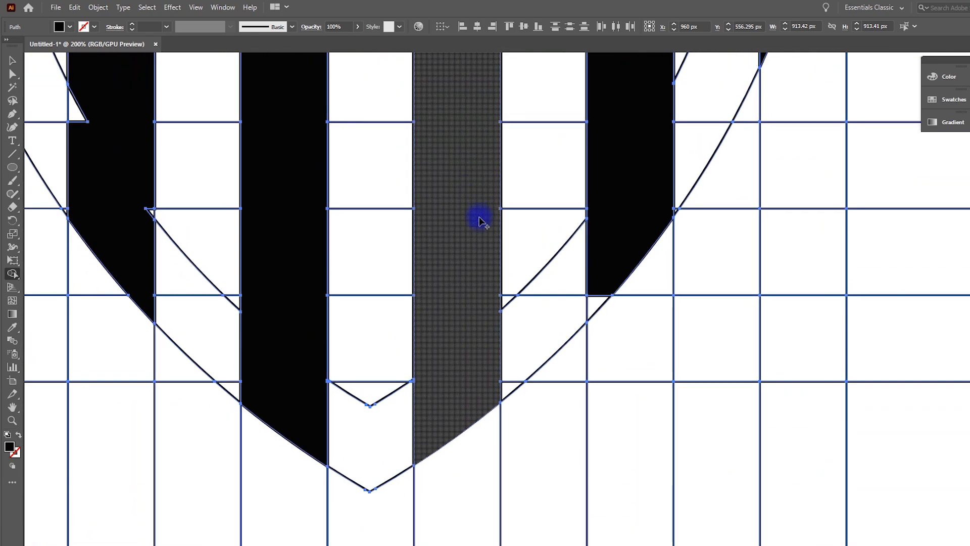
left_click_drag(359, 301, 442, 439)
left_click_drag(230, 370, 225, 347)
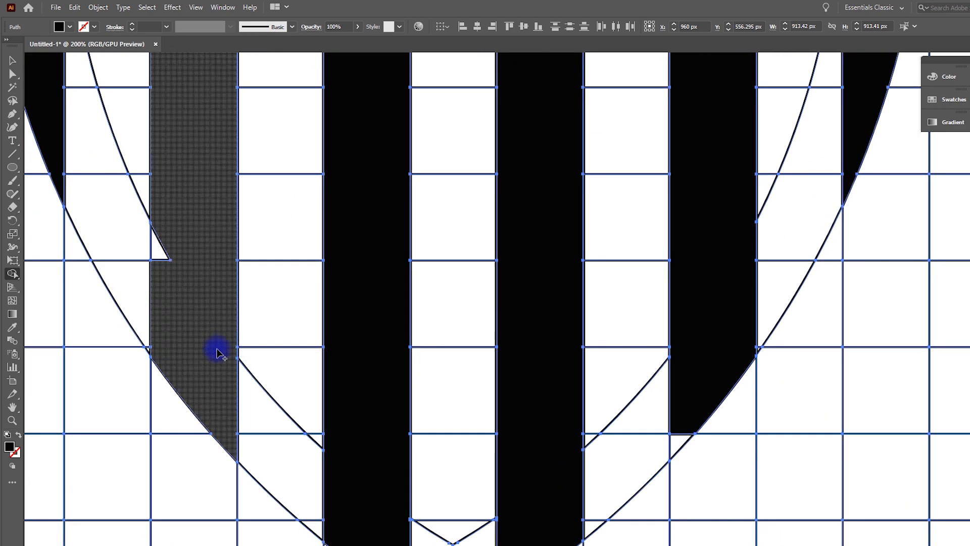
left_click_drag(169, 296, 163, 238)
scroll(210, 297, "down", 3)
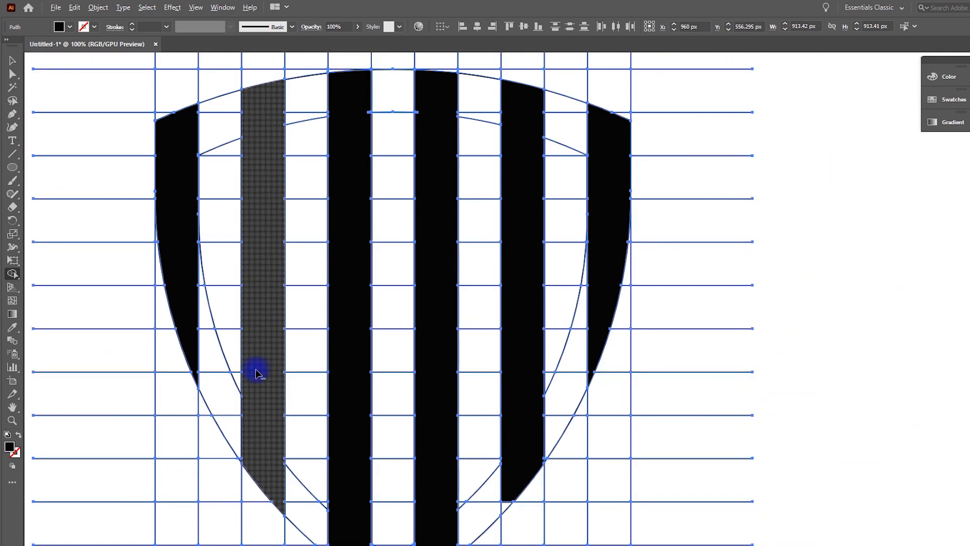
scroll(268, 241, "up", 3)
left_click_drag(379, 181, 407, 405)
scroll(493, 221, "up", 3)
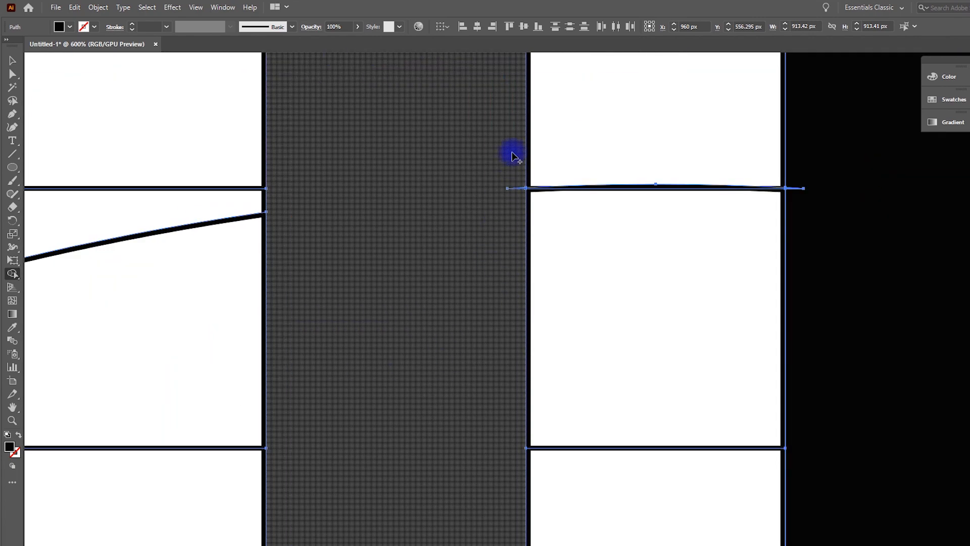
left_click_drag(513, 153, 517, 188)
left_click_drag(808, 232, 801, 147)
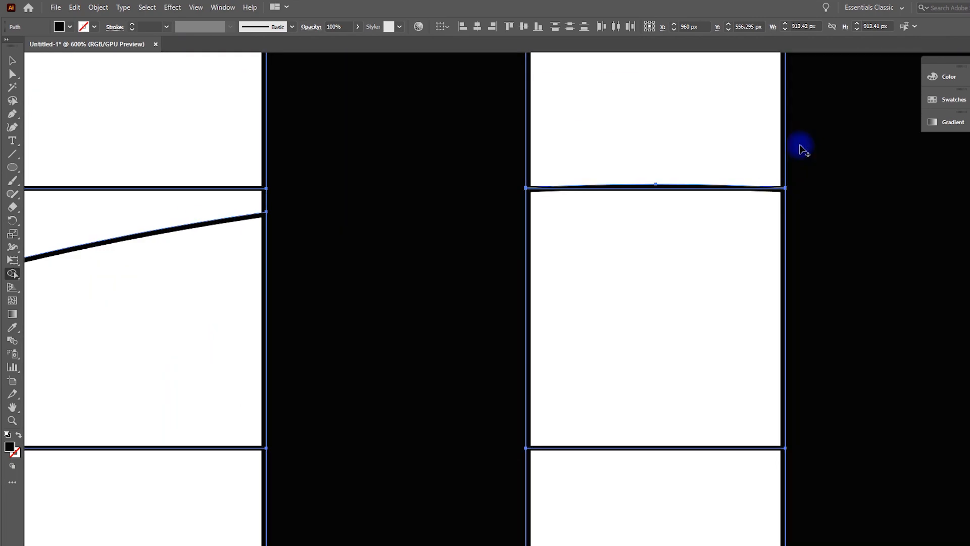
Fill the remaining stripe pieces near the shield's outlines with the Shape Builder so each stripe is one black shape
scroll(260, 299, "down", 3)
scroll(82, 260, "up", 3)
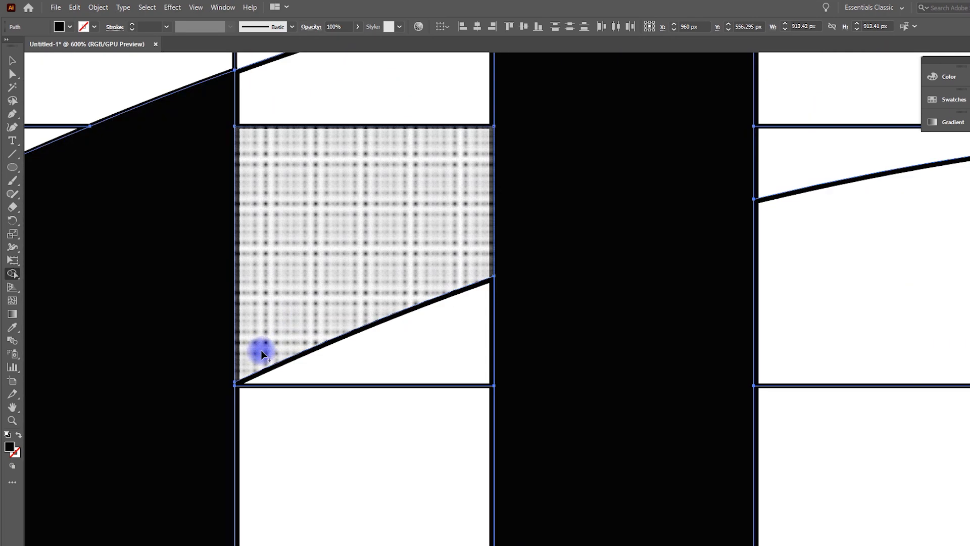
scroll(264, 359, "down", 2)
left_click_drag(264, 359, 435, 219)
scroll(267, 384, "up", 4)
scroll(474, 298, "down", 3)
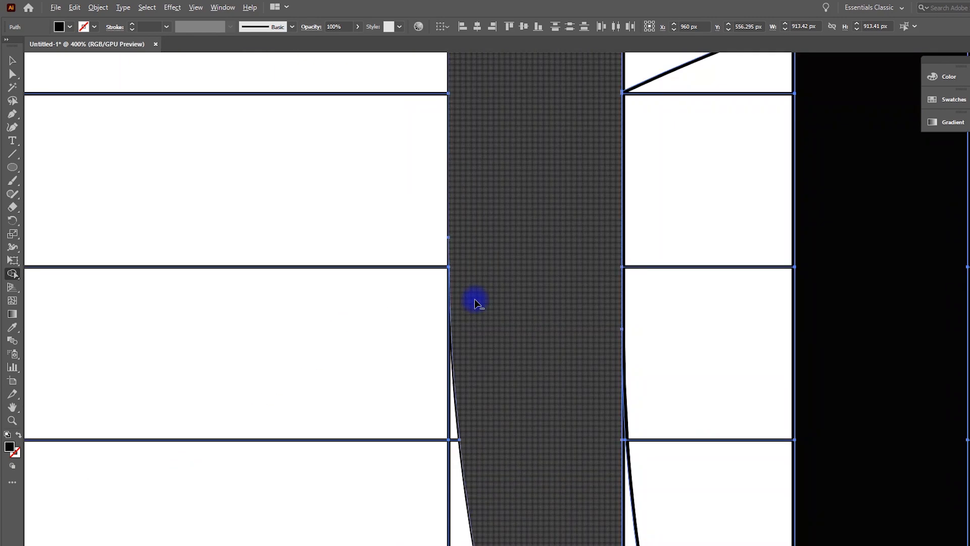
left_click_drag(566, 369, 465, 173)
scroll(496, 204, "up", 2)
scroll(496, 204, "down", 7)
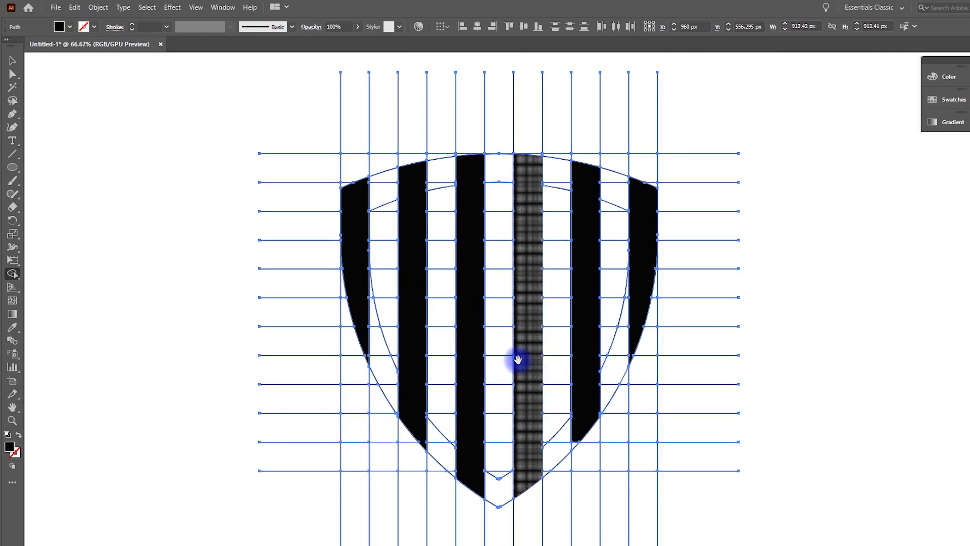
left_click(518, 359)
scroll(561, 445, "up", 3)
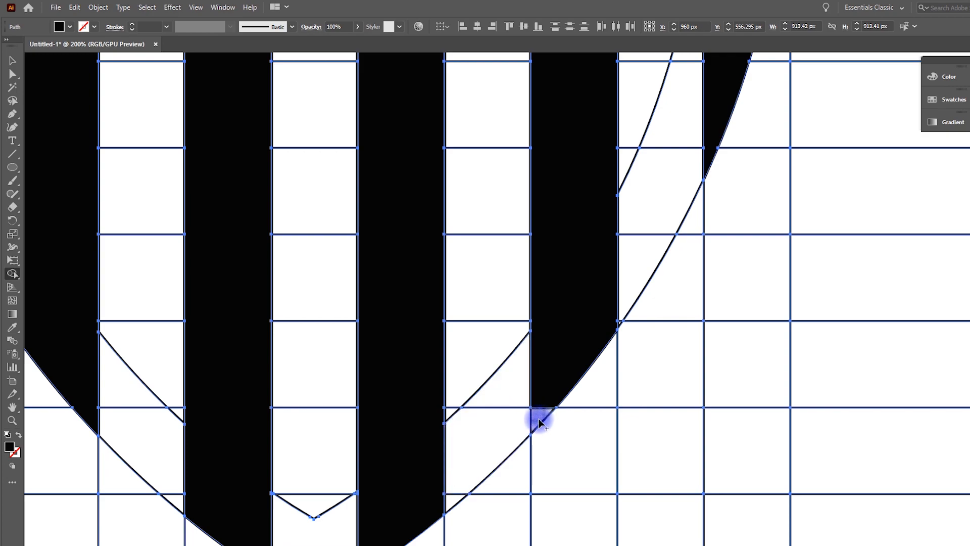
scroll(590, 290, "up", 3)
scroll(591, 294, "down", 6)
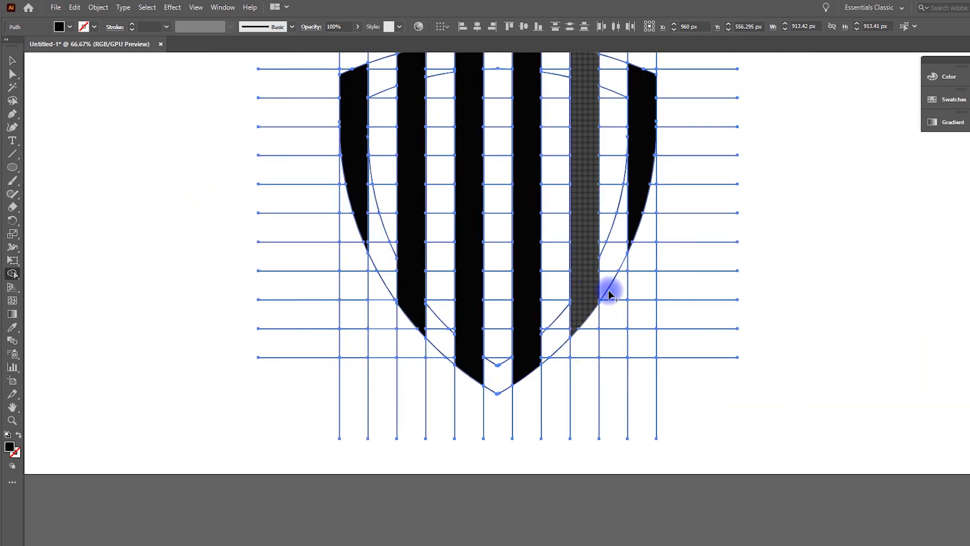
left_click(592, 293)
scroll(589, 354, "up", 3)
left_click(12, 60)
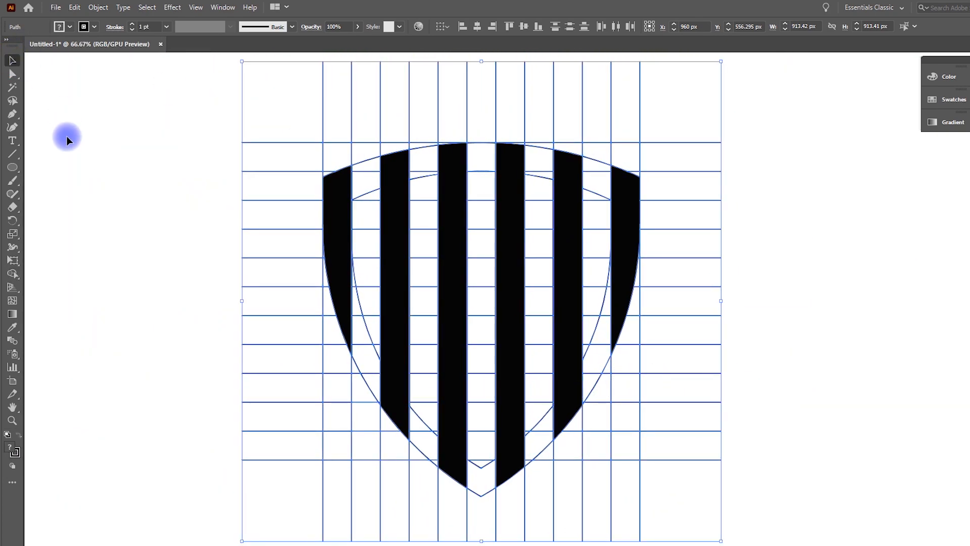
Select all the artwork and use the Shape Builder to join the middle stripes' tops and add crossbars, forming the letters H, A, H
left_click(68, 138)
left_click(347, 244)
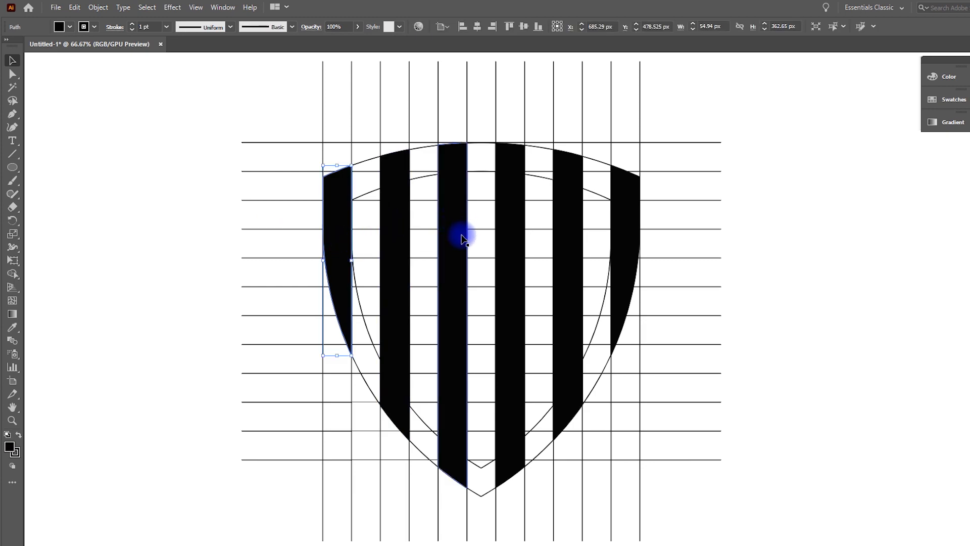
left_click_drag(169, 87, 718, 543)
key("shift+m")
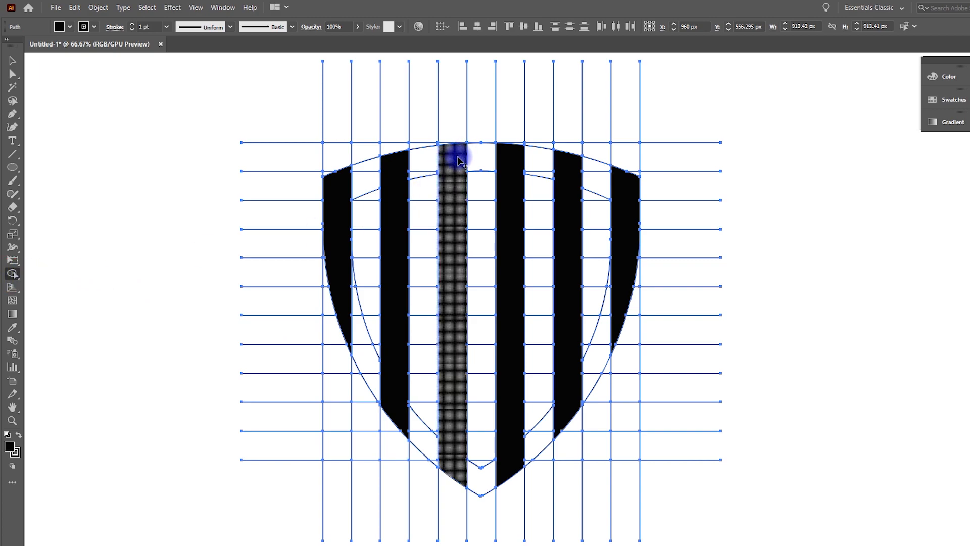
left_click_drag(493, 161, 509, 159)
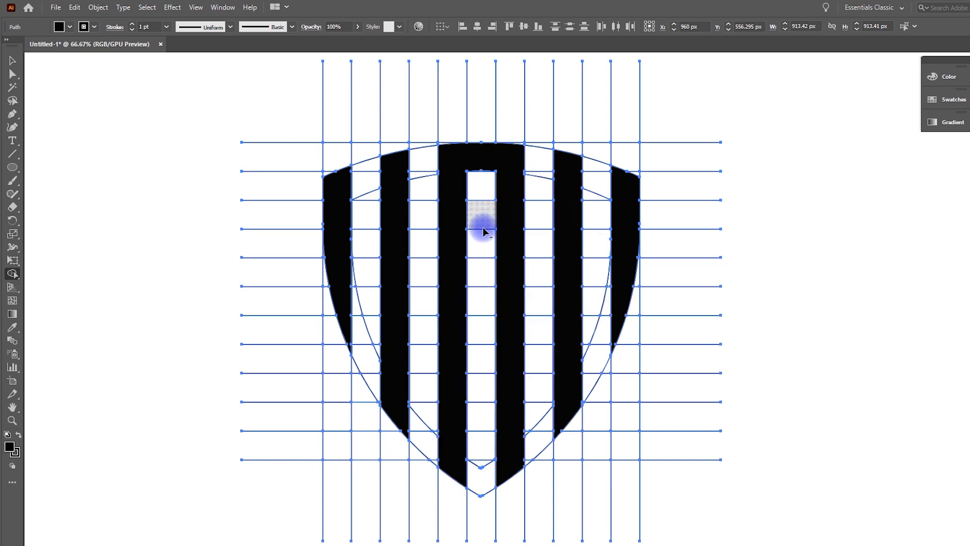
left_click_drag(460, 301, 492, 301)
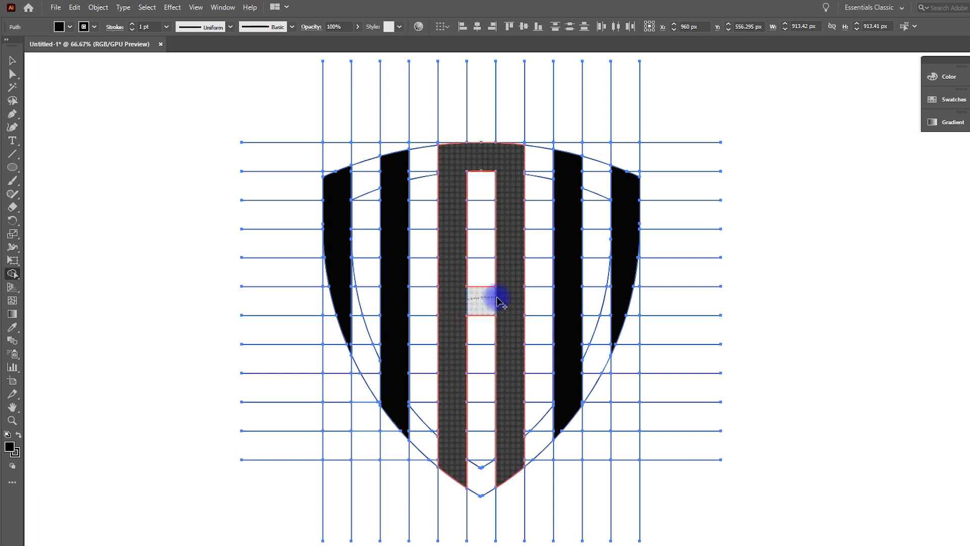
left_click_drag(507, 300, 508, 298)
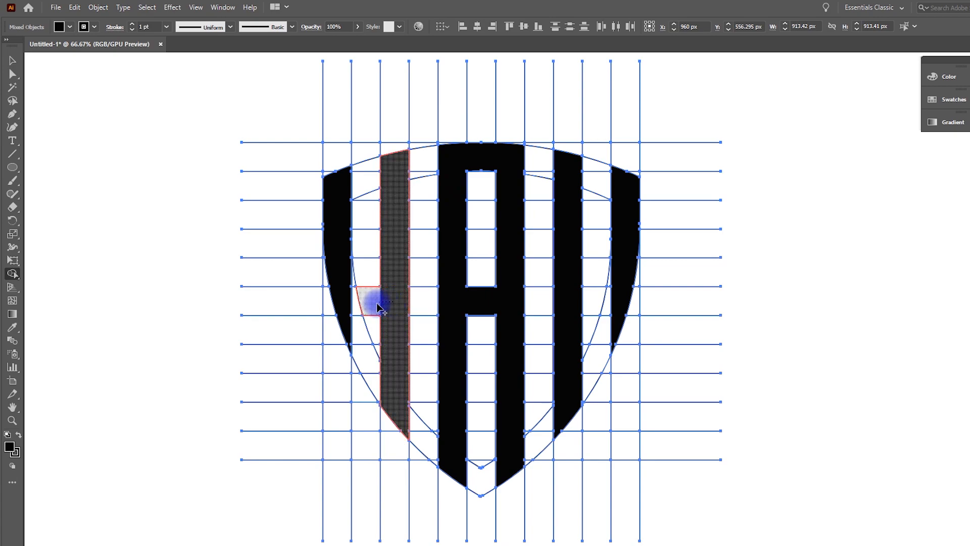
left_click_drag(362, 306, 344, 303)
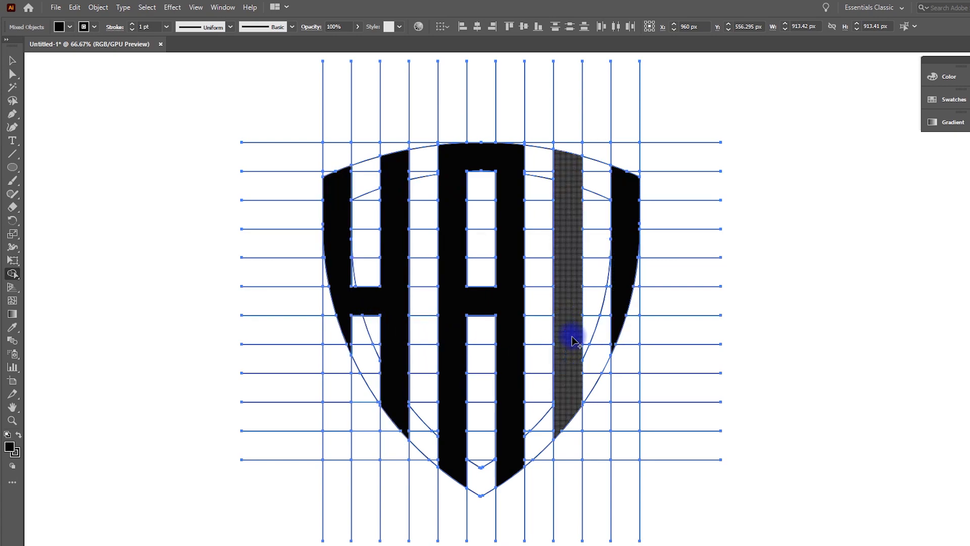
mouse_move(620, 303)
left_mouse_down()
mouse_move(574, 304)
mouse_move(552, 319)
left_mouse_up()
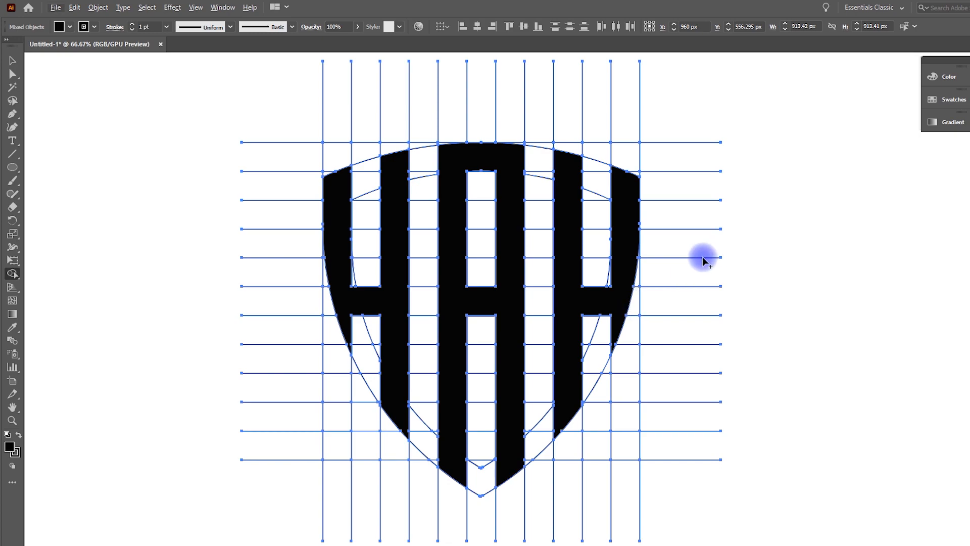
Select the three letter shapes and move them off to the right of the construction grid
left_click(11, 61)
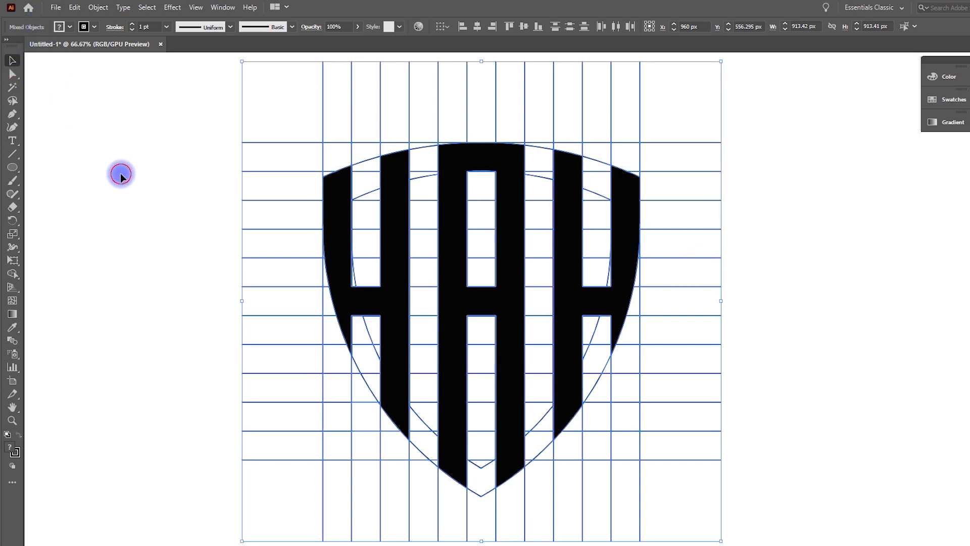
left_click(119, 173)
left_click(396, 238)
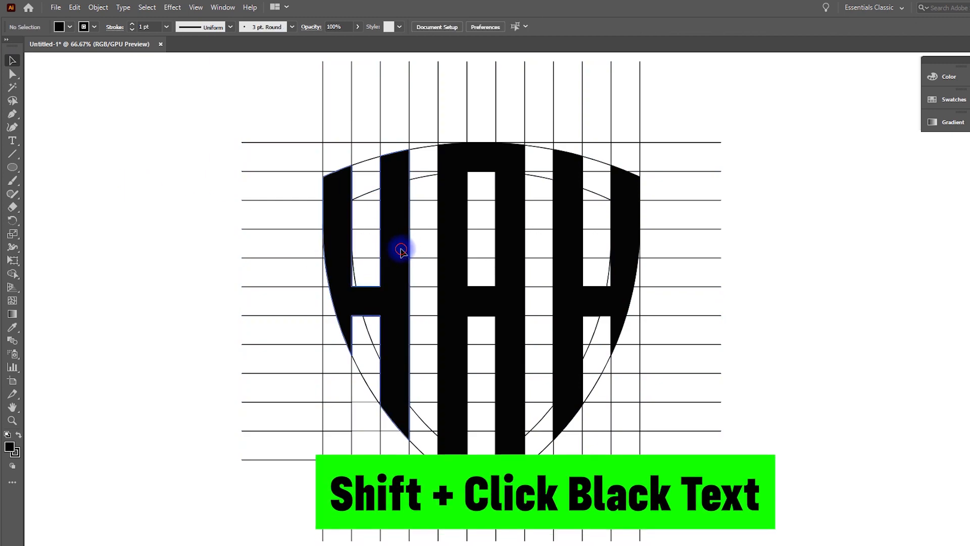
left_click(513, 286, "shift")
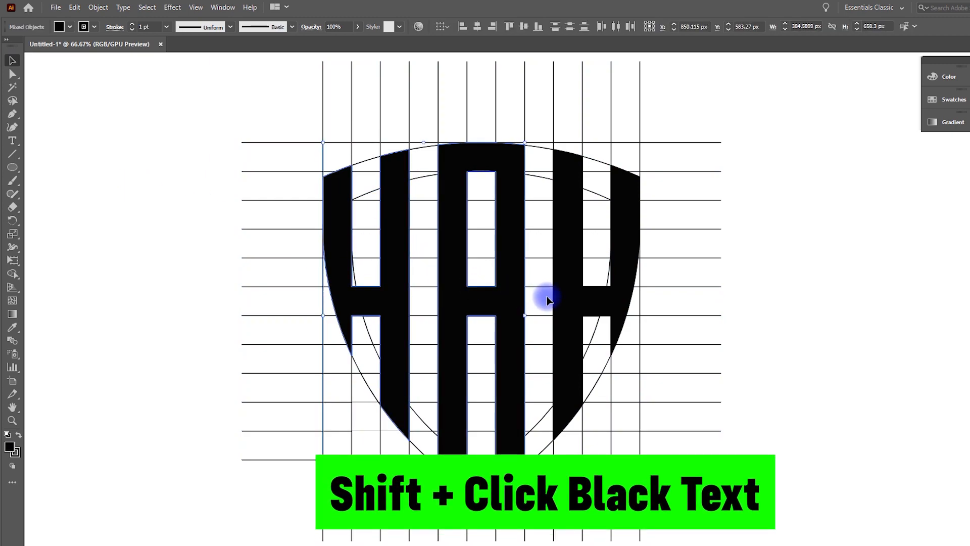
left_click(579, 299, "shift")
key("ctrl+minus")
key("ctrl+minus")
left_click_drag(526, 303, 787, 314)
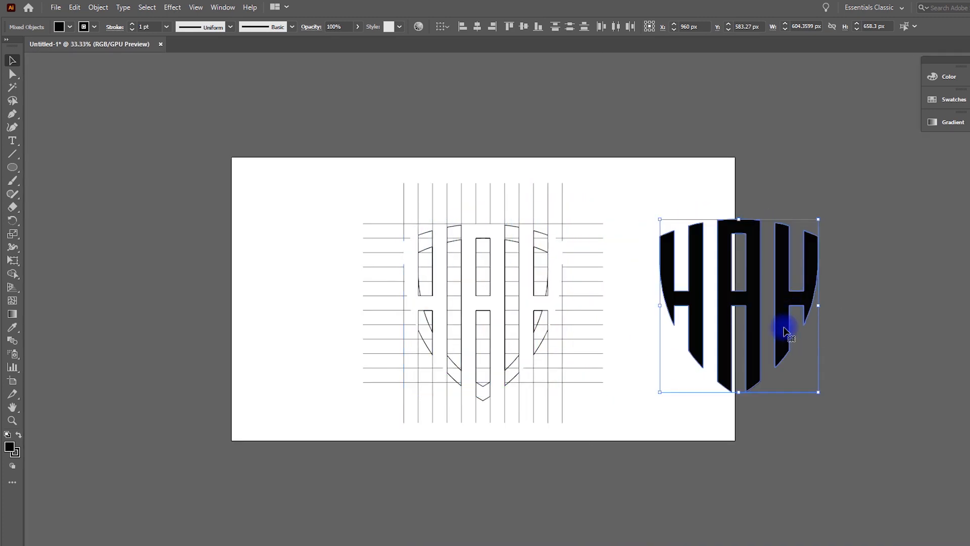
Select the leftover construction grid and outlines and delete them
left_click_drag(354, 169, 585, 407)
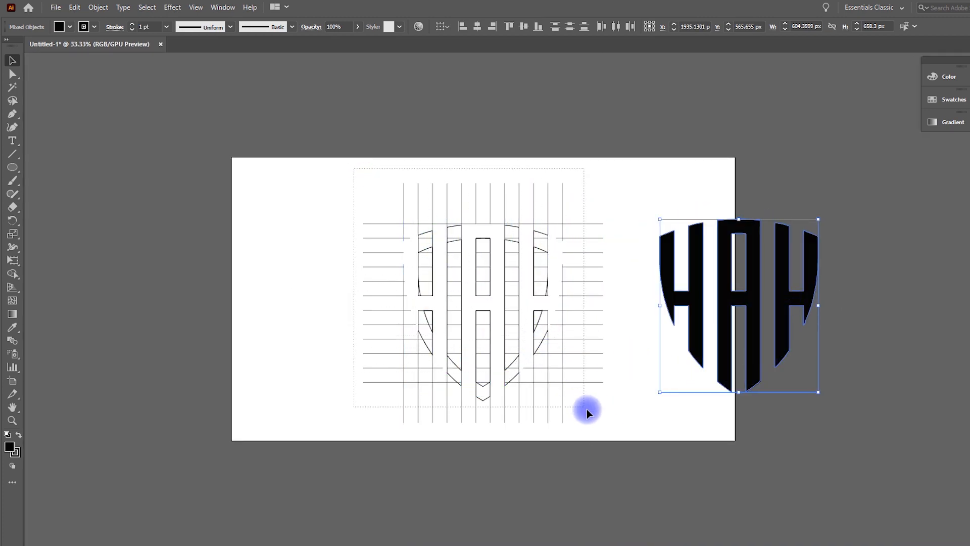
left_click_drag(614, 449, 616, 452)
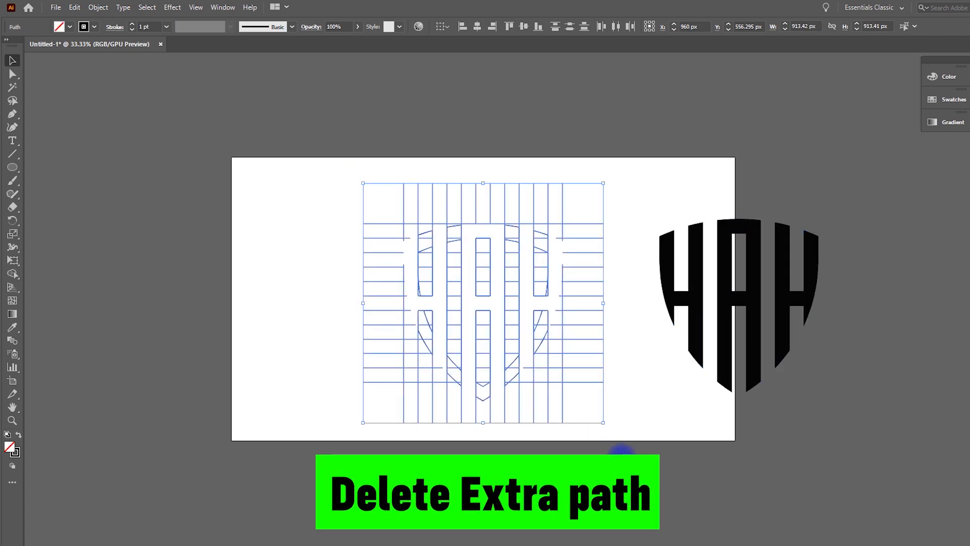
key("Delete")
Move the letter shapes back to the center of the artboard
left_click_drag(575, 174, 865, 415)
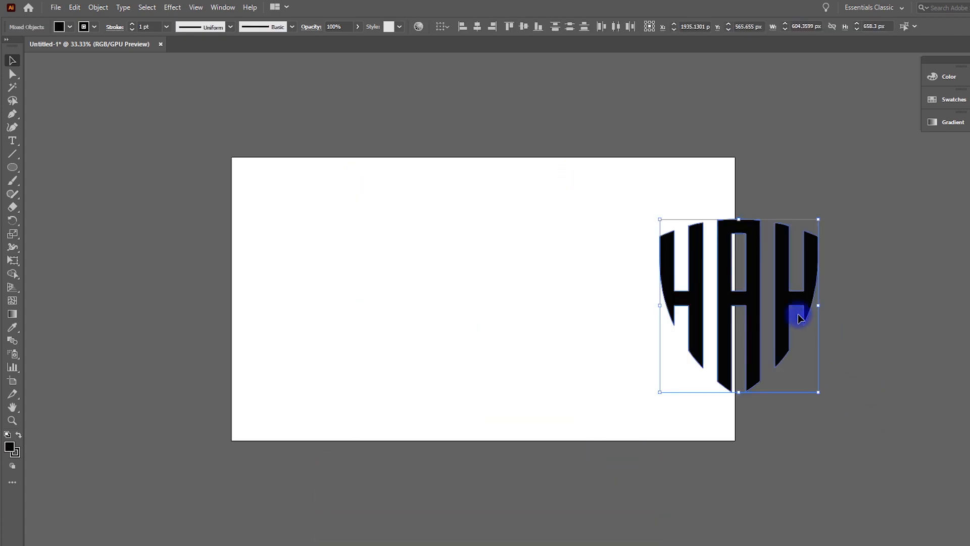
left_click_drag(784, 292, 526, 290)
left_click(580, 330)
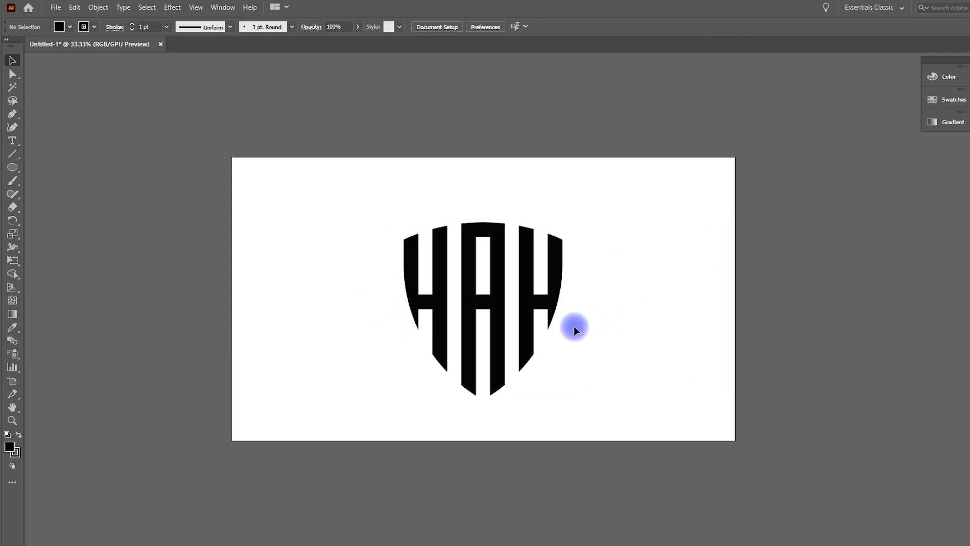
Draw a small square about 48 px beside the logo and give it a yellow fill and no stroke
scroll(531, 320, "up", 2)
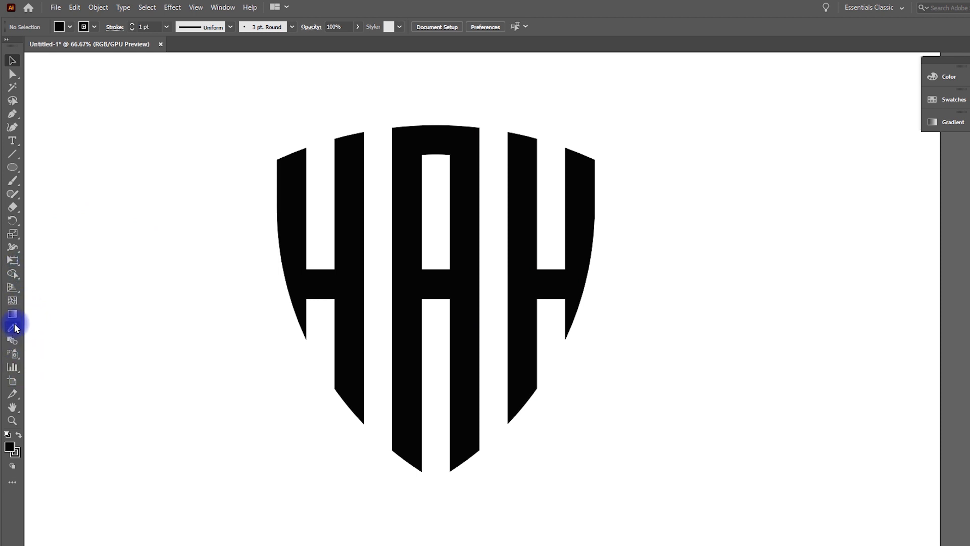
left_click_drag(13, 162, 40, 167)
left_click_drag(637, 265, 654, 289)
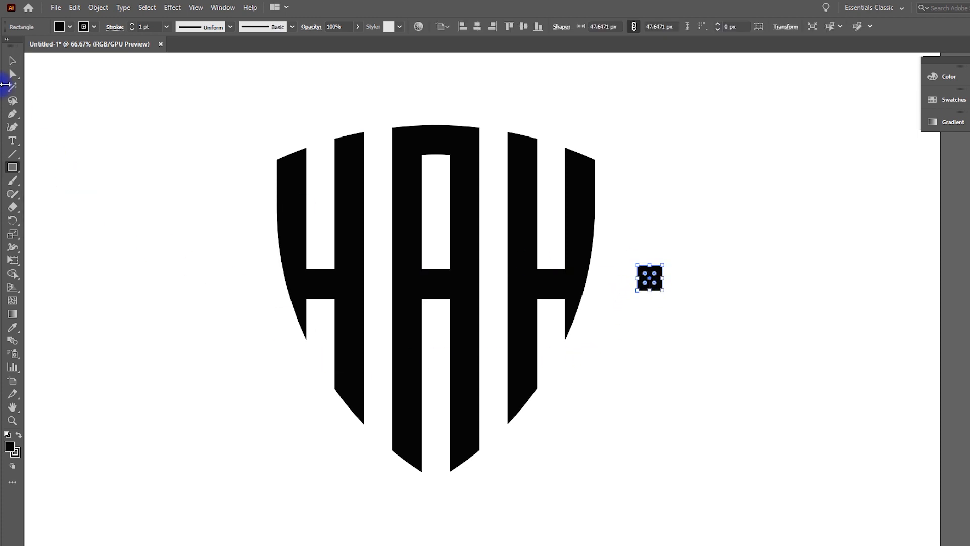
left_click(71, 28)
left_click(45, 46)
left_click(94, 27)
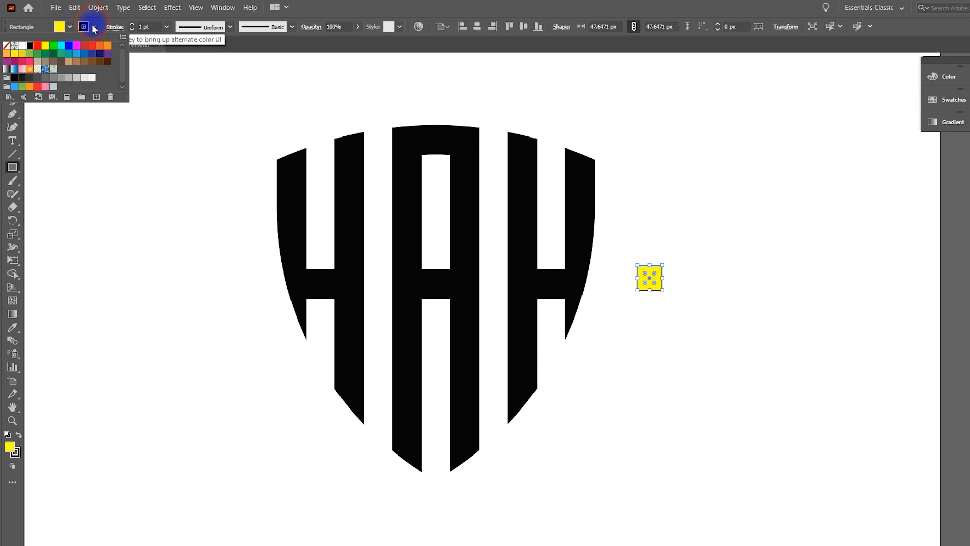
left_click(6, 45)
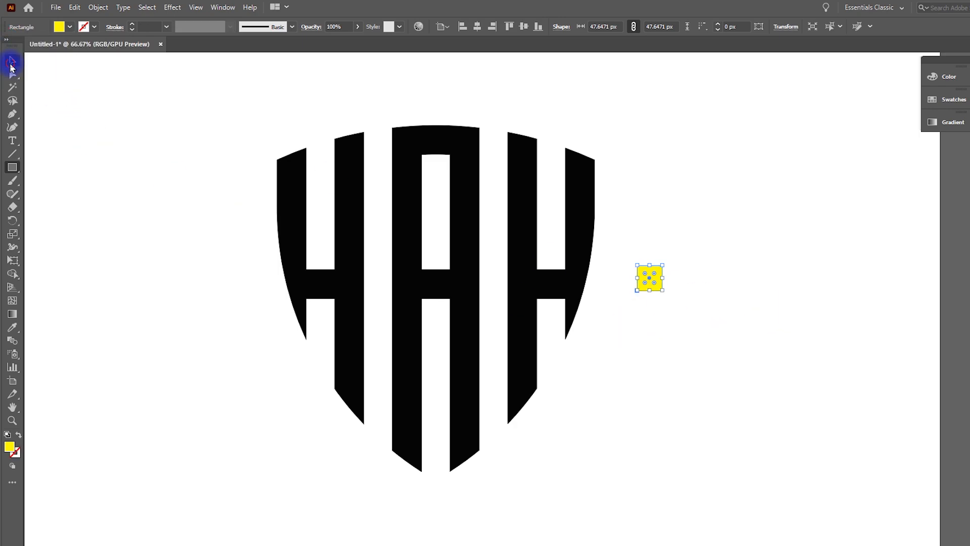
Place the yellow square over the A's crossbar and resize it to about 55.5 px to match the bar's height
left_click(11, 64)
left_click(107, 135)
scroll(440, 274, "up", 2)
left_click_drag(969, 310, 533, 319)
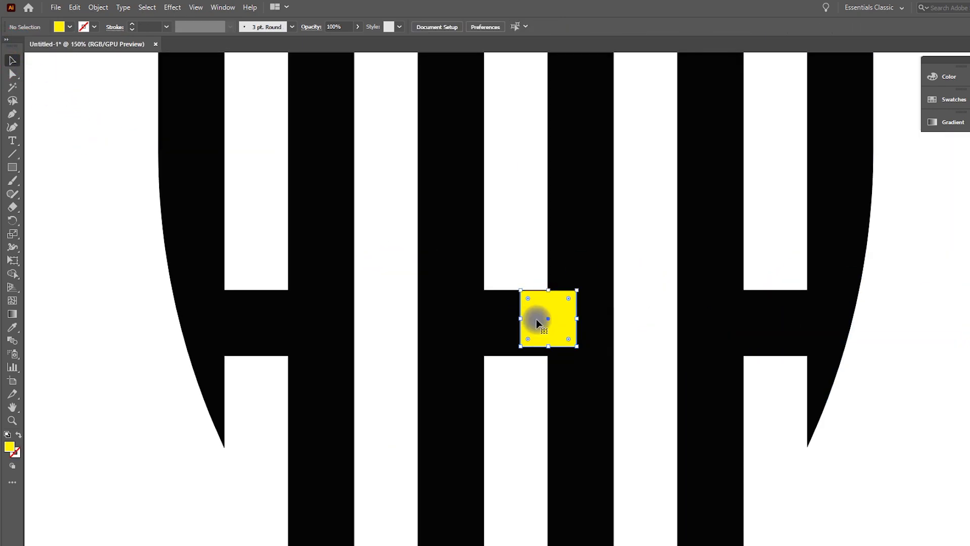
scroll(533, 299, "up", 4)
left_click_drag(538, 238, 550, 229)
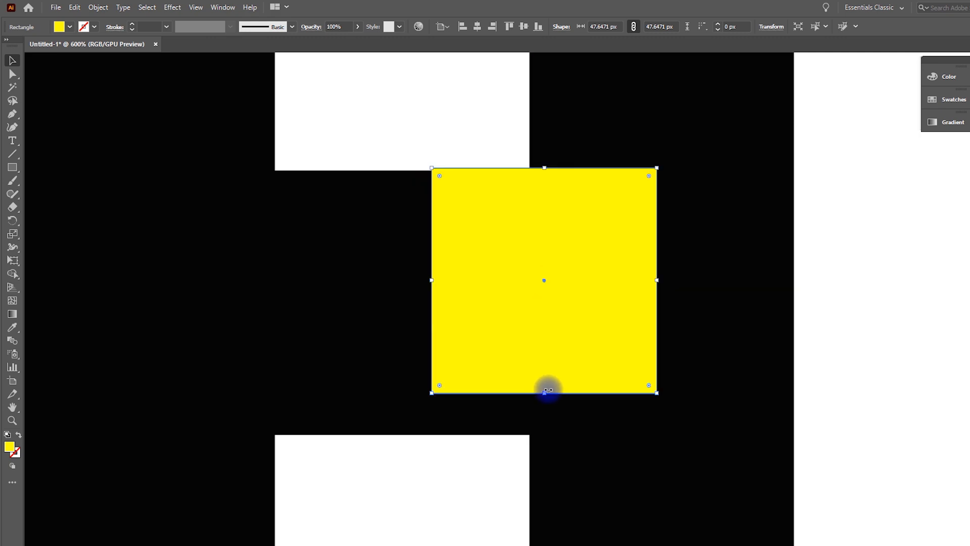
left_click_drag(546, 394, 560, 430)
left_click_drag(581, 305, 580, 310)
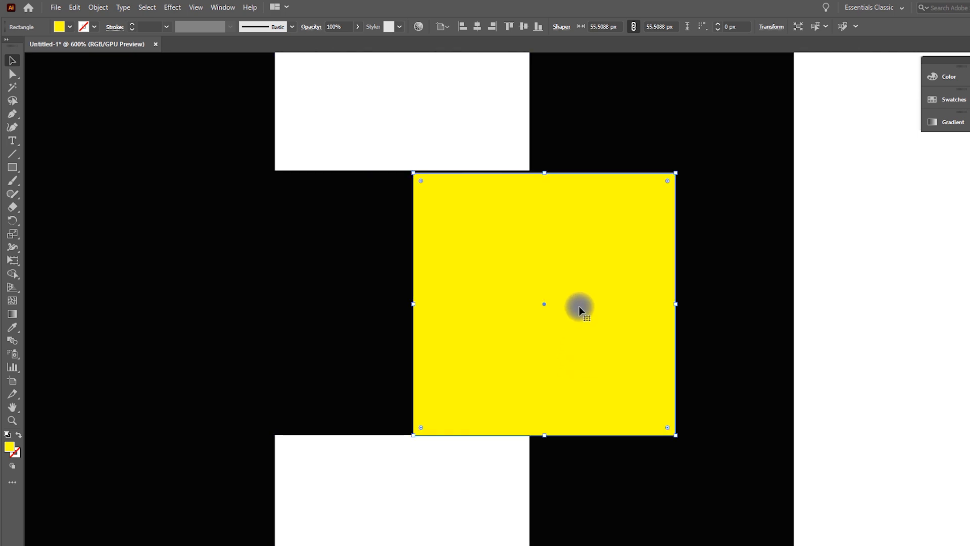
Rotate the yellow square 45 degrees into a diamond on the crossbar's right end
mouse_move(546, 175)
left_mouse_down()
mouse_move(537, 169)
mouse_move(538, 256)
mouse_move(609, 248)
mouse_move(599, 248)
left_mouse_up()
scroll(460, 221, "down", 3)
scroll(570, 252, "down", 2)
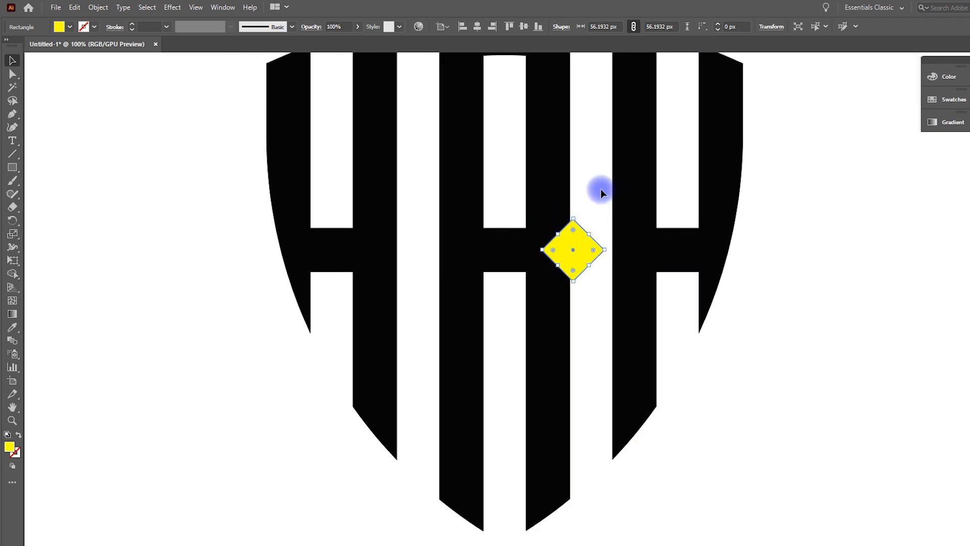
Select the A and the diamond and combine them with the Shape Builder to form an R-like notch
left_click(550, 284, "shift")
left_click(12, 273)
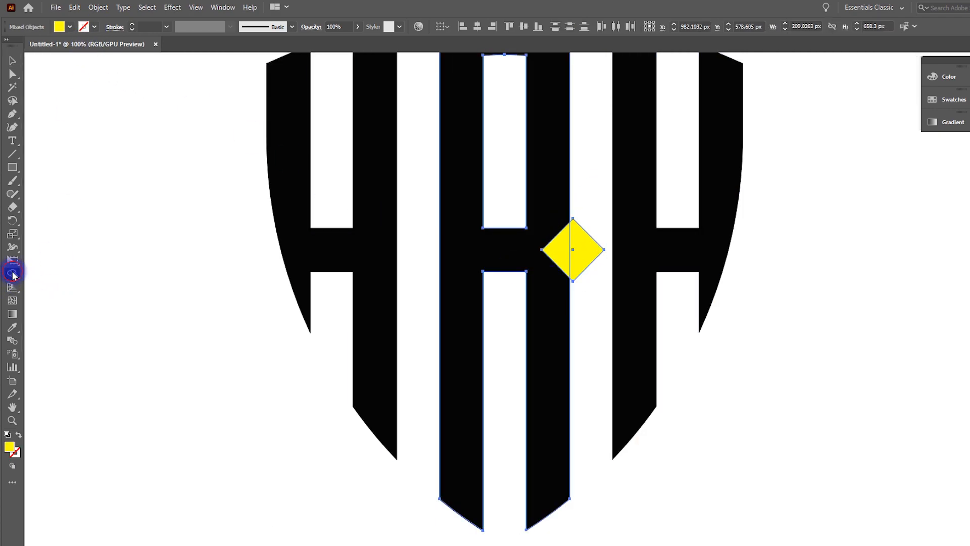
mouse_move(593, 232)
left_mouse_down()
mouse_move(591, 221)
mouse_move(556, 251)
left_mouse_up()
left_click(12, 62)
left_click(212, 258)
scroll(208, 258, "down", 2)
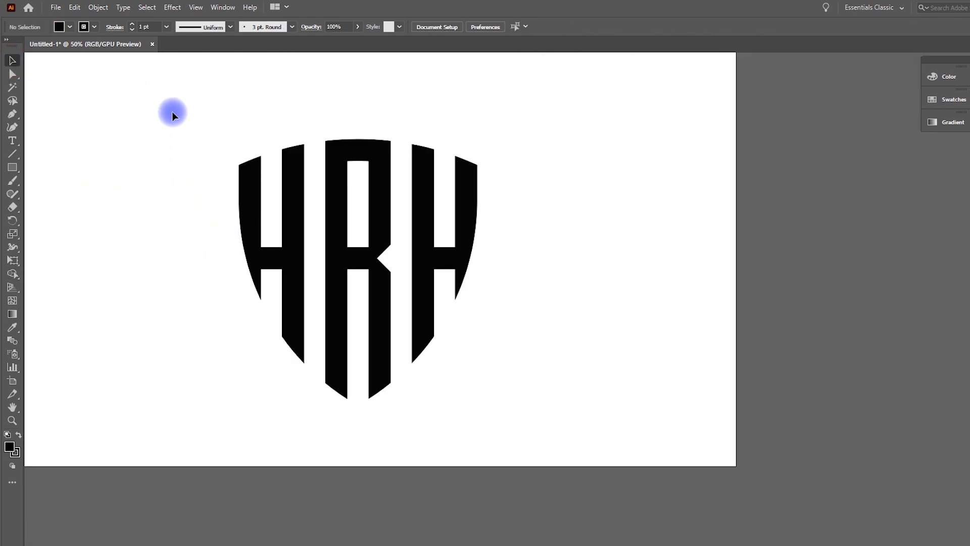
Select the logo and reposition it on the artboard
left_click_drag(172, 116, 425, 336)
scroll(388, 268, "up", 1)
left_click_drag(388, 259, 546, 325)
left_click(734, 316)
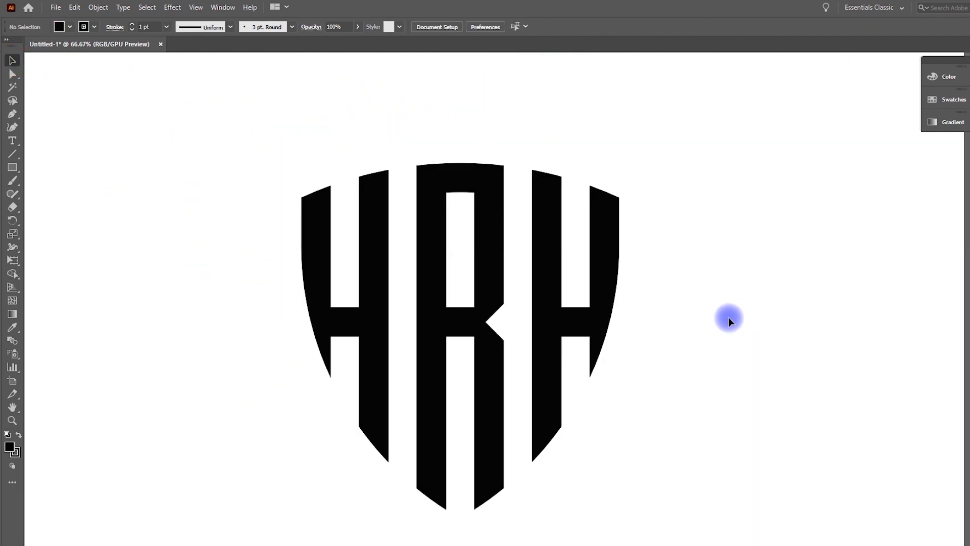
Select the whole logo and increase its stroke weight to 16 pt
left_click_drag(267, 156, 717, 515)
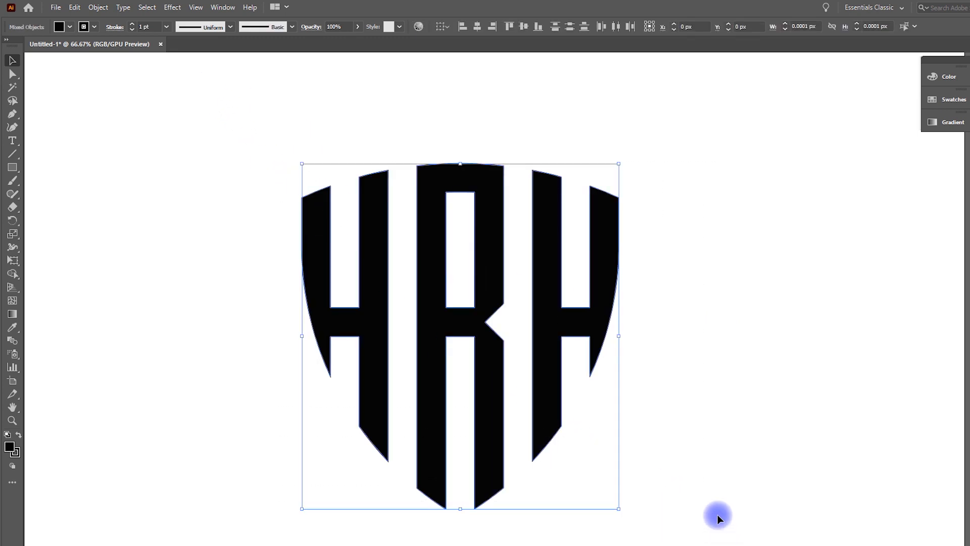
left_click(132, 25)
left_click(132, 25)
left_click(133, 25)
left_click(133, 25)
left_click(132, 26)
left_click(132, 25)
left_click(132, 25)
left_click(133, 25)
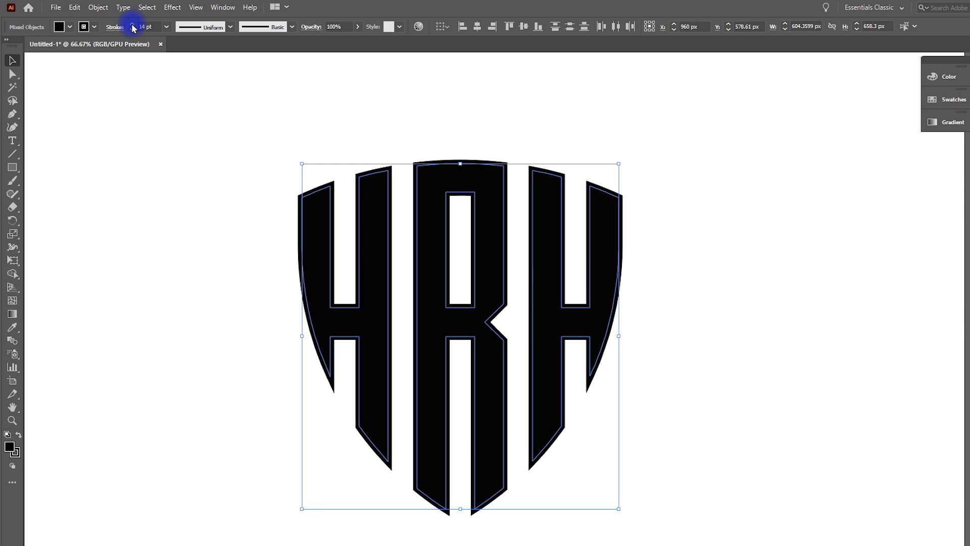
left_click(133, 25)
left_click(133, 26)
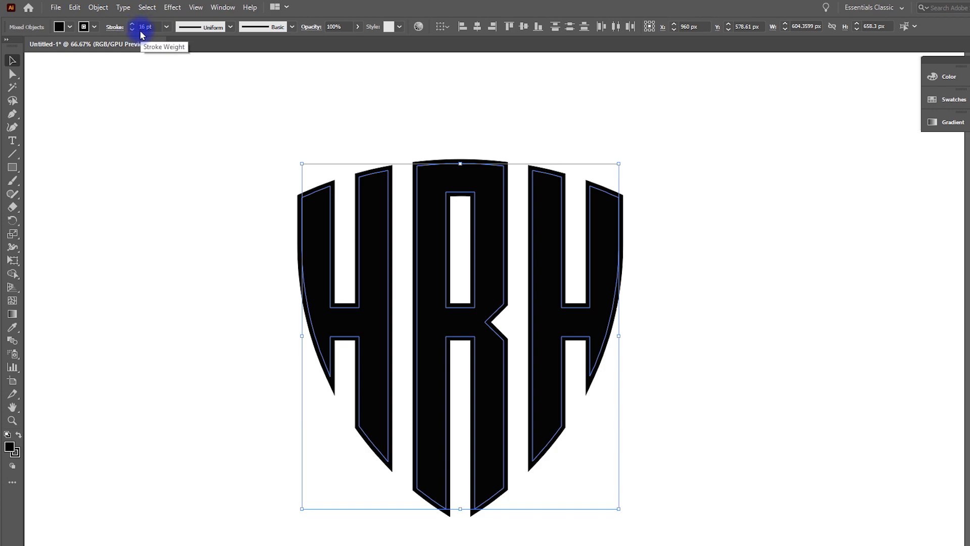
Expand the logo's appearance, then expand its fill and stroke into outlined shapes
left_click(84, 23)
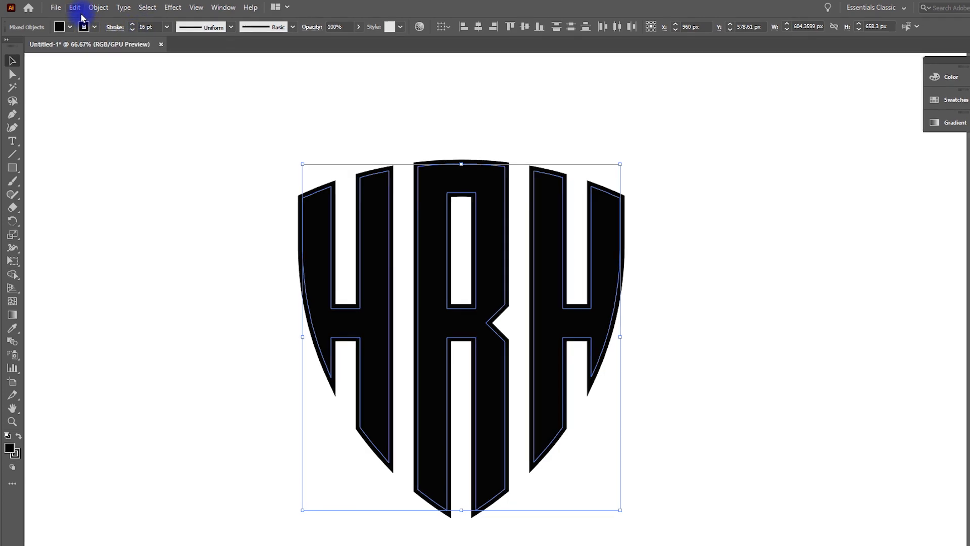
left_click(105, 10)
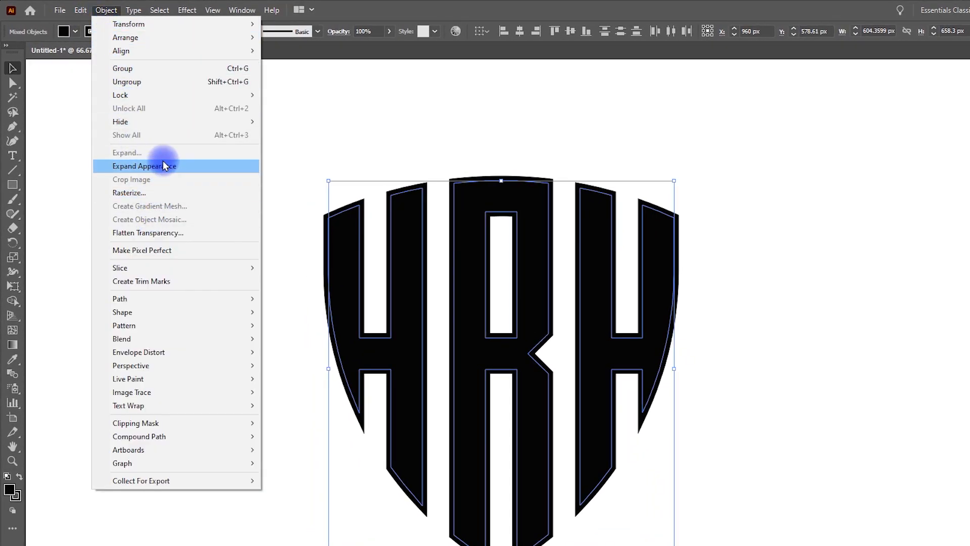
left_click(165, 166)
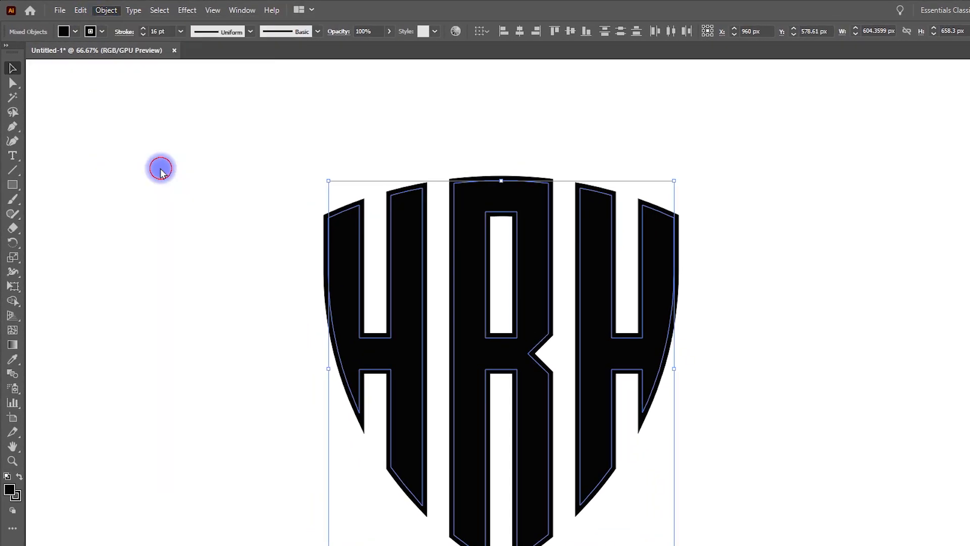
left_click(111, 15)
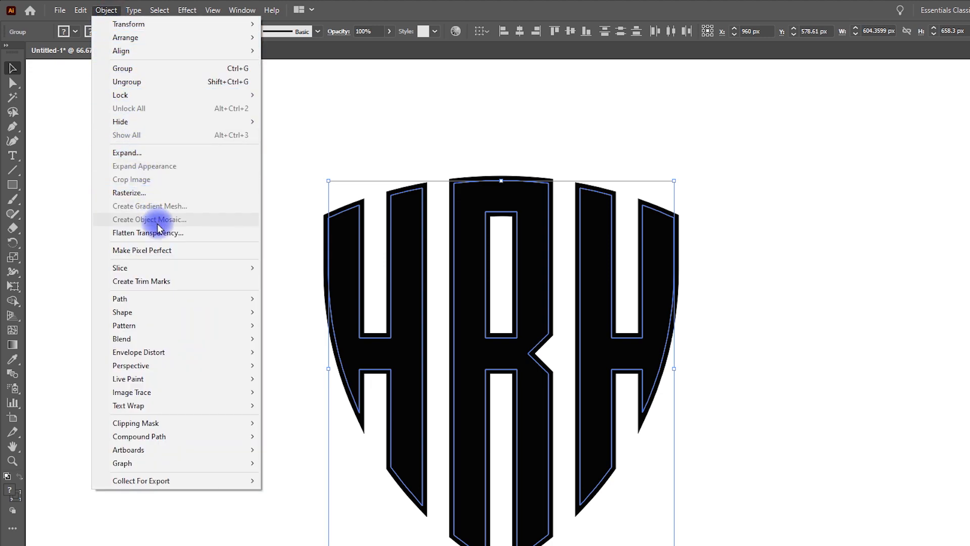
left_click(169, 153)
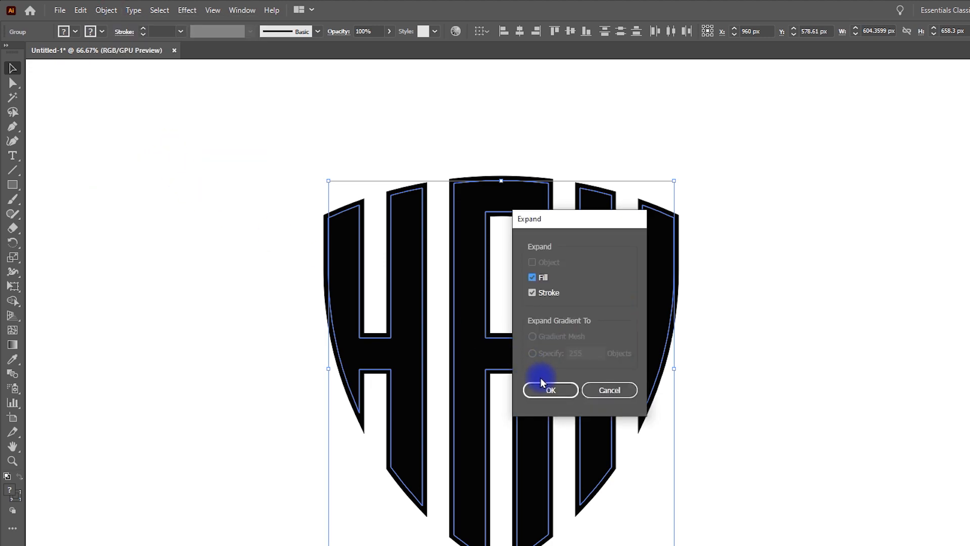
left_click(551, 387)
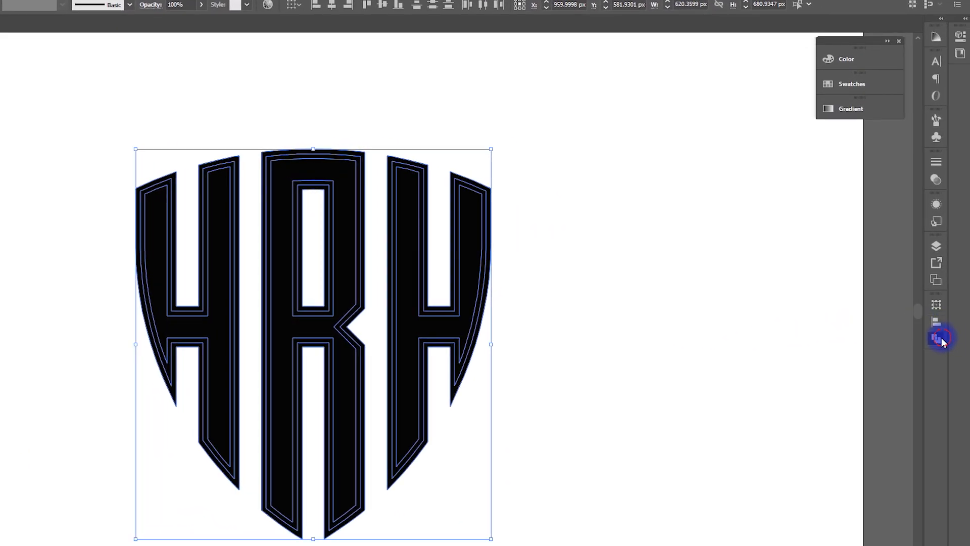
Unite all the expanded shapes into one with Pathfinder and nudge the merged logo slightly
left_click(939, 339)
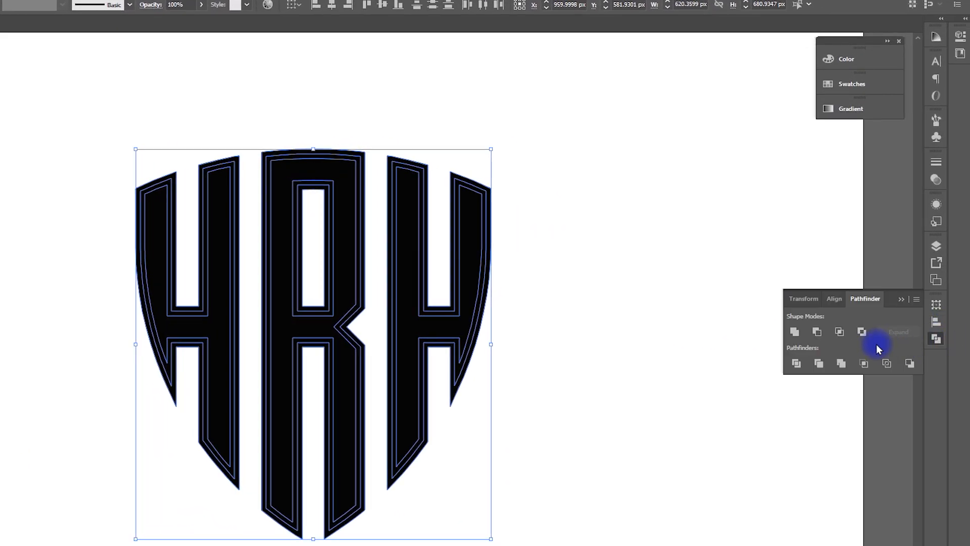
left_click(795, 332)
left_click(550, 318)
left_click_drag(349, 319, 372, 305)
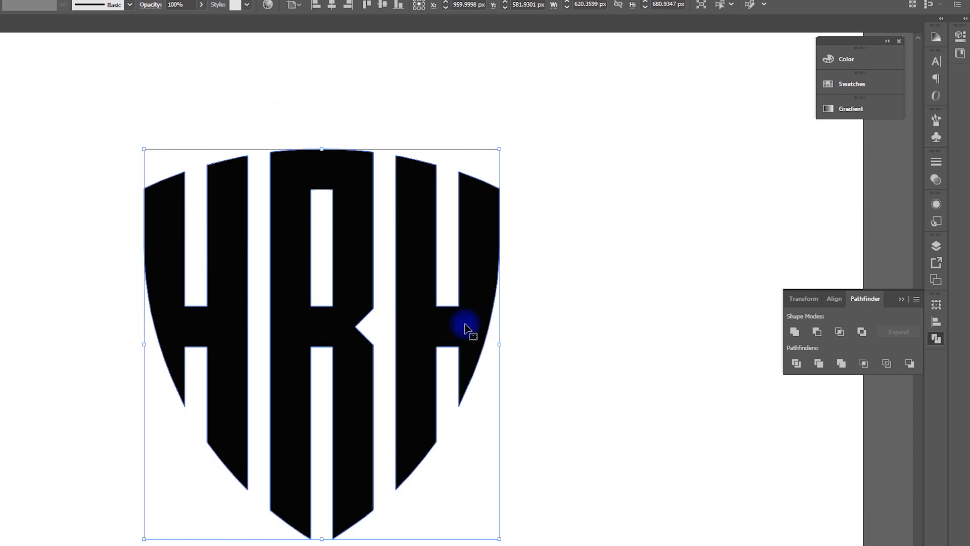